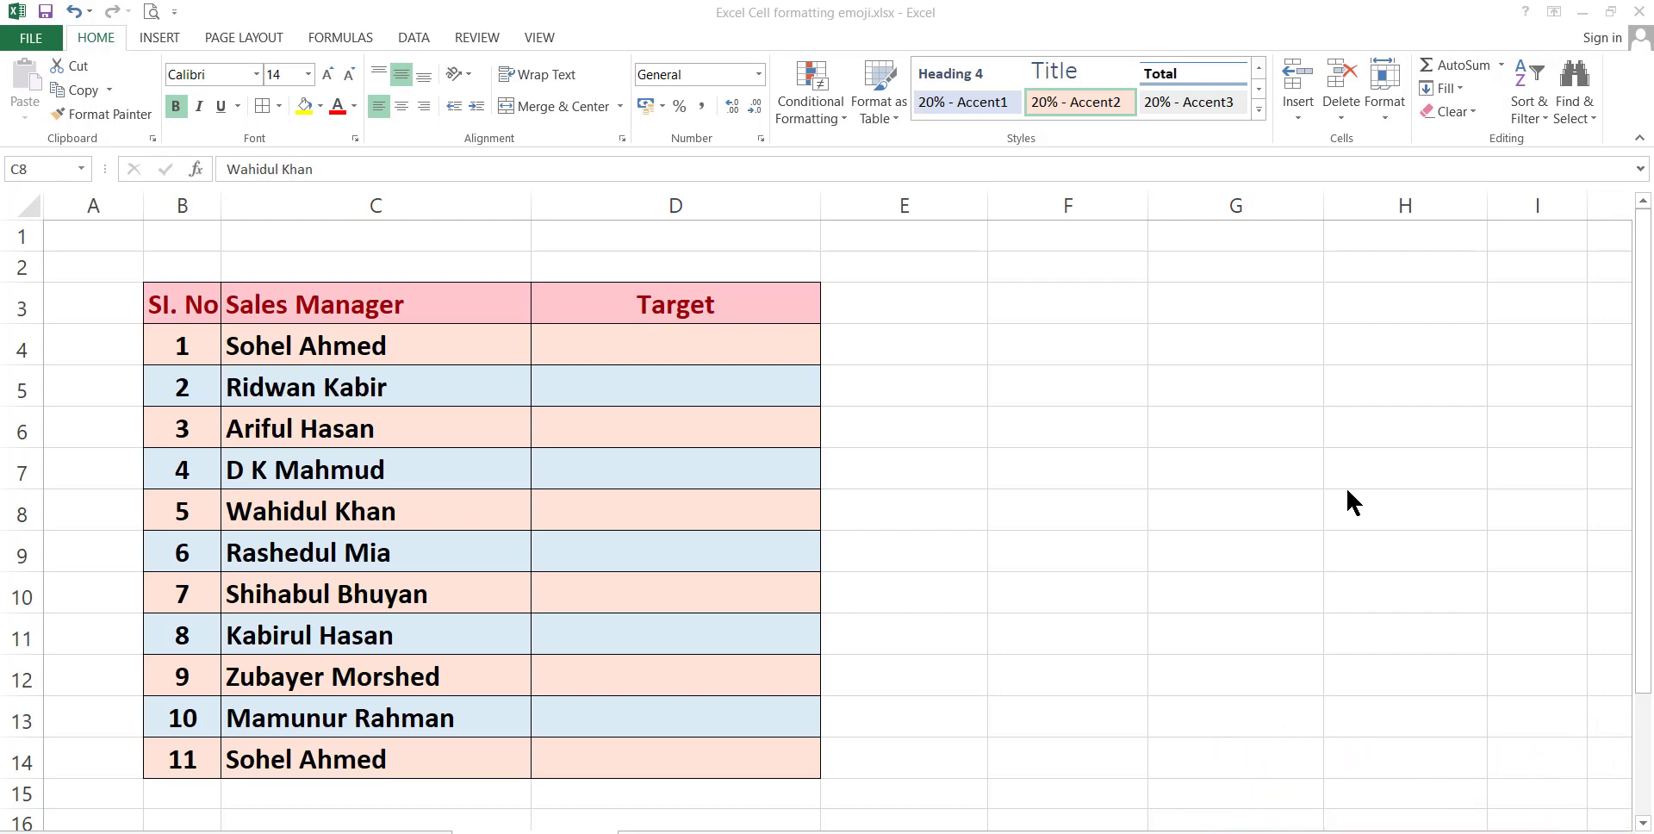
- Enter 987 in cell D4 and -098 in cell D5 of the Target column
click(698, 350)
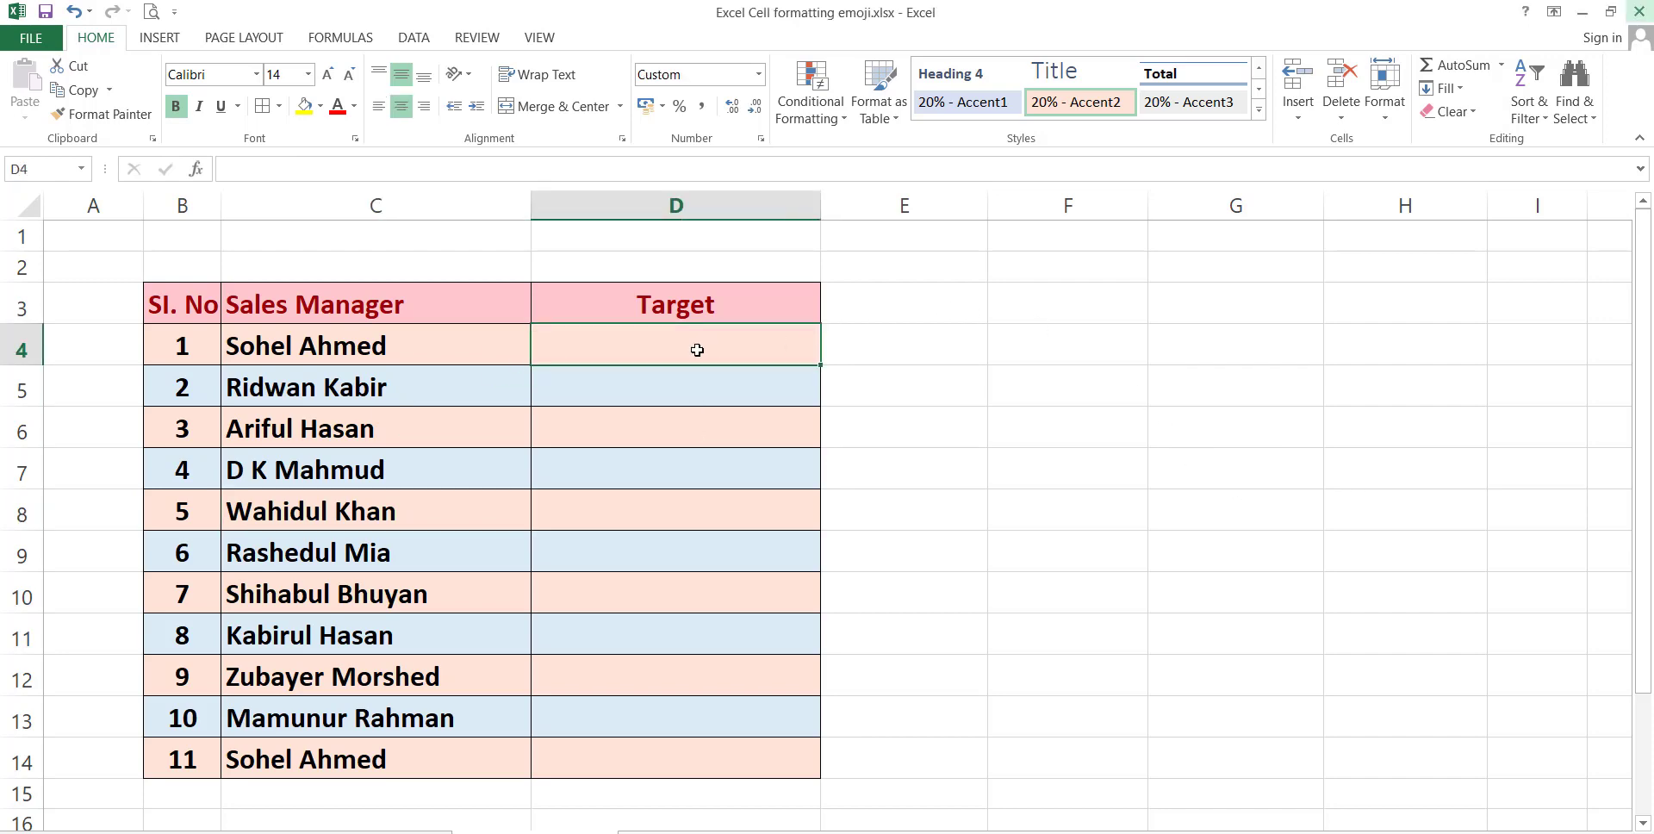
text(987)
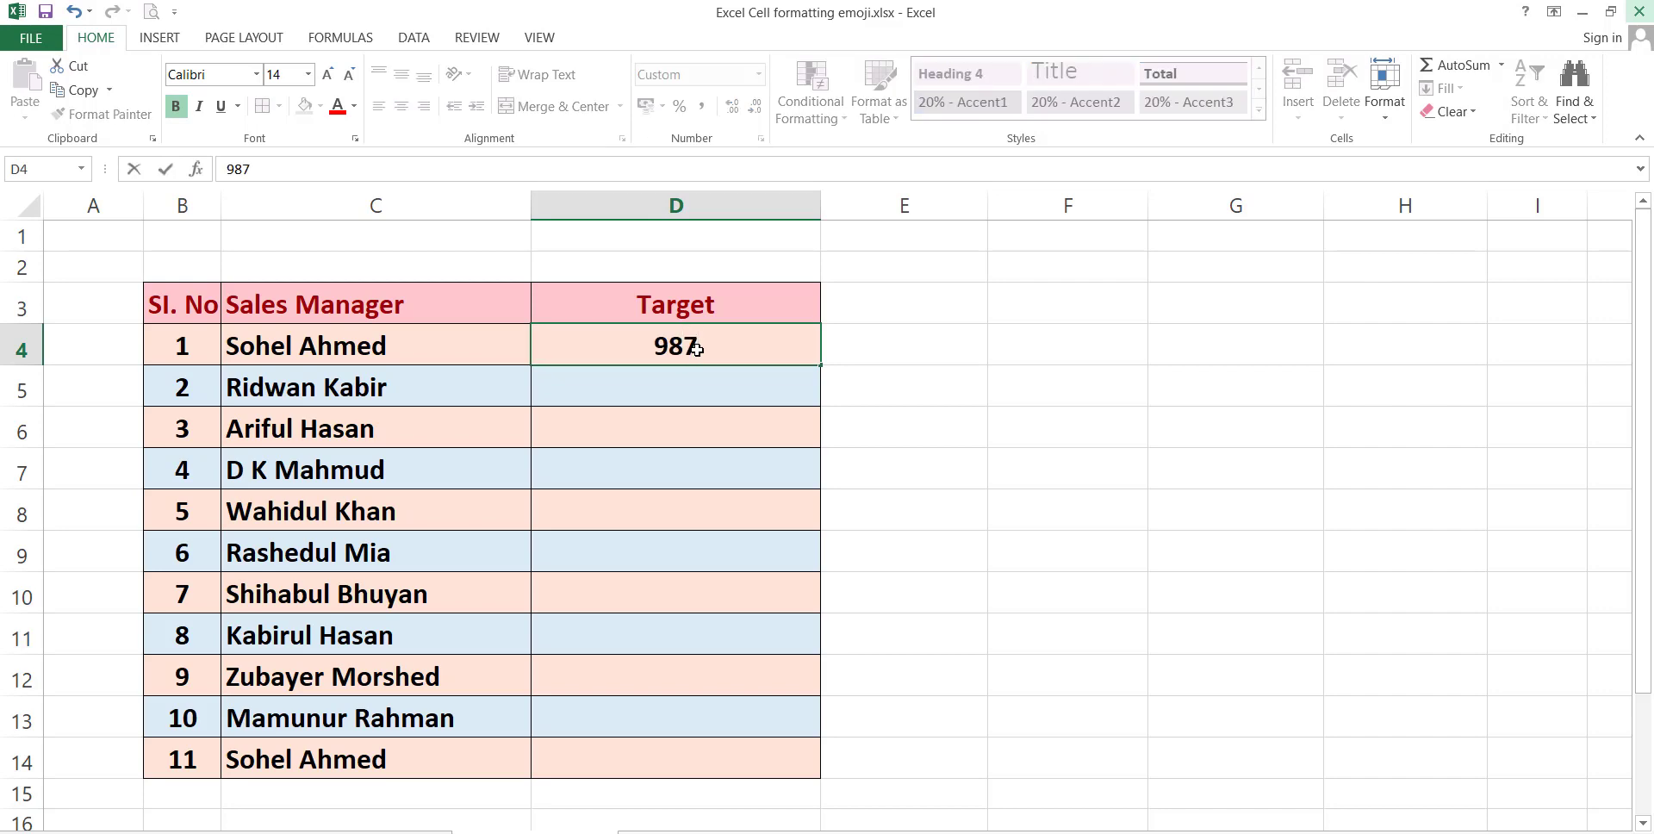
key(Return)
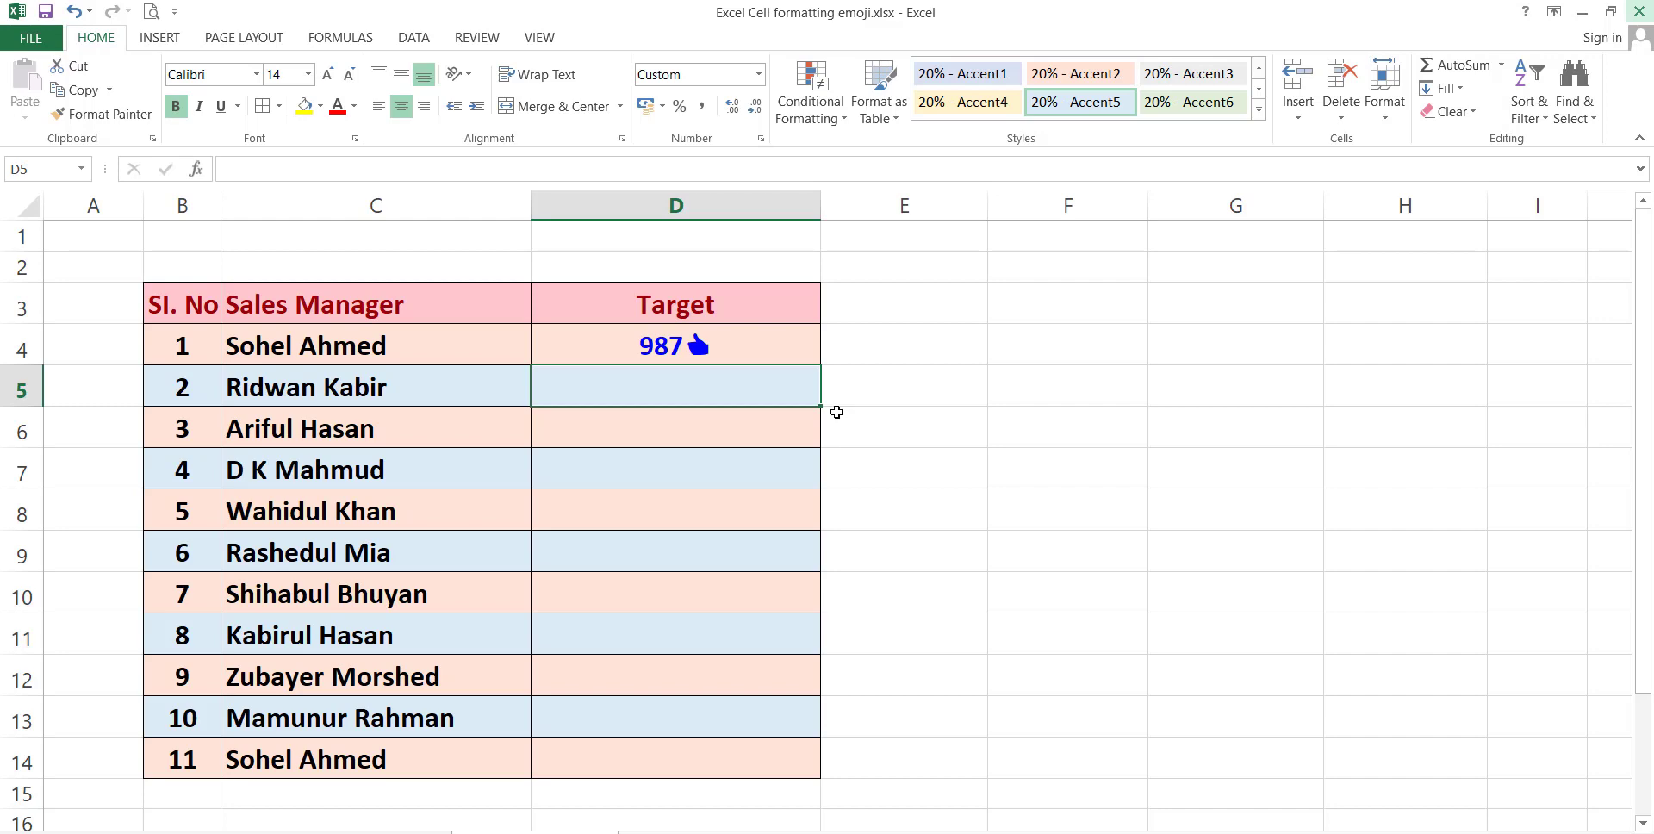
key(F2)
text(-098)
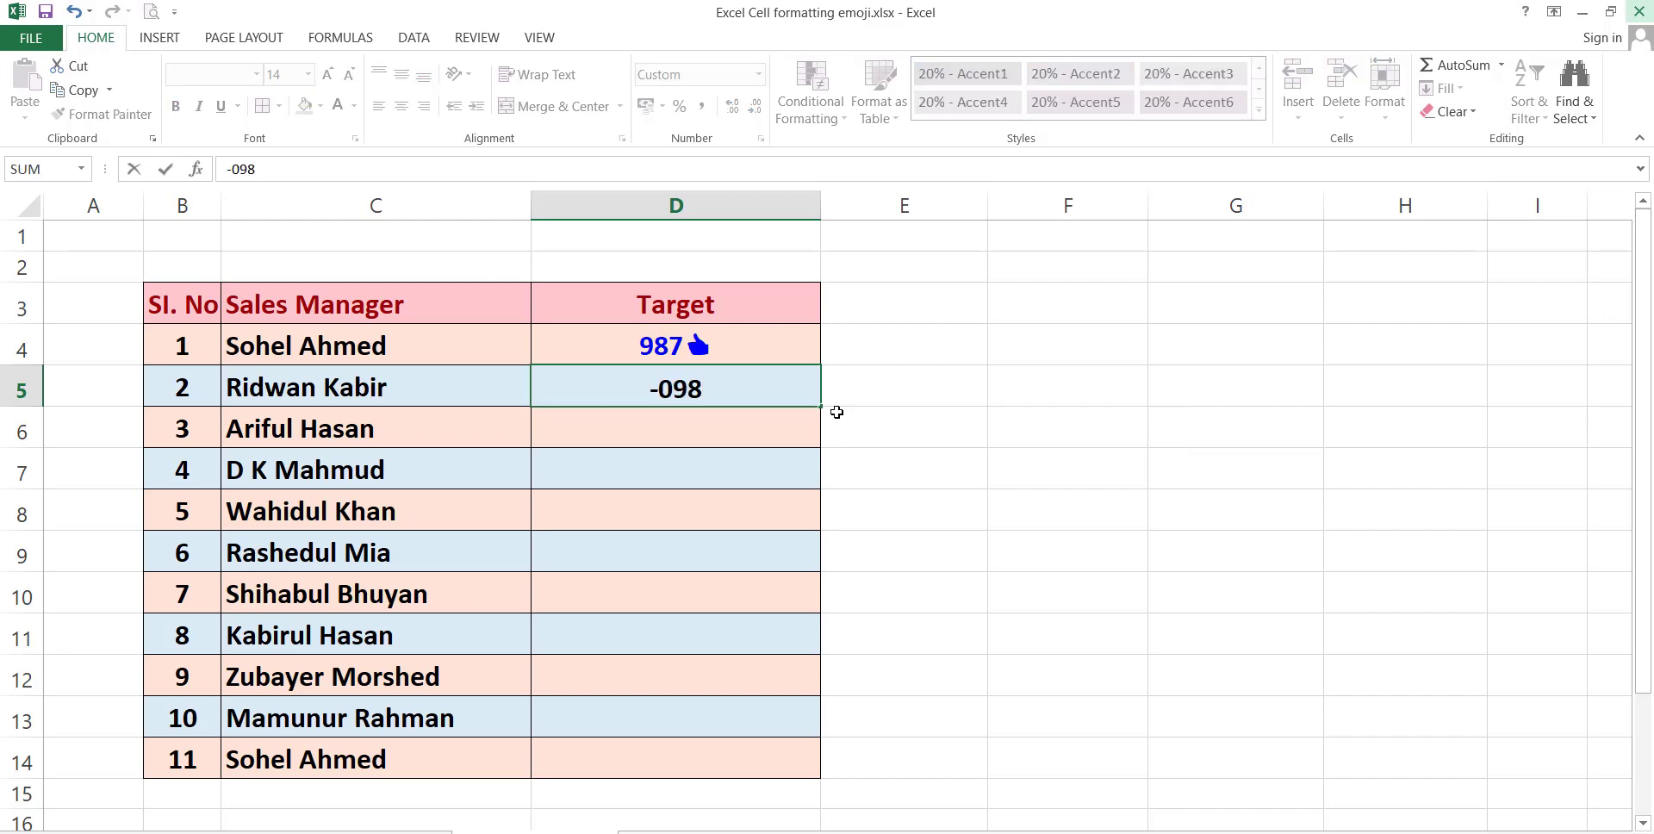
click(789, 428)
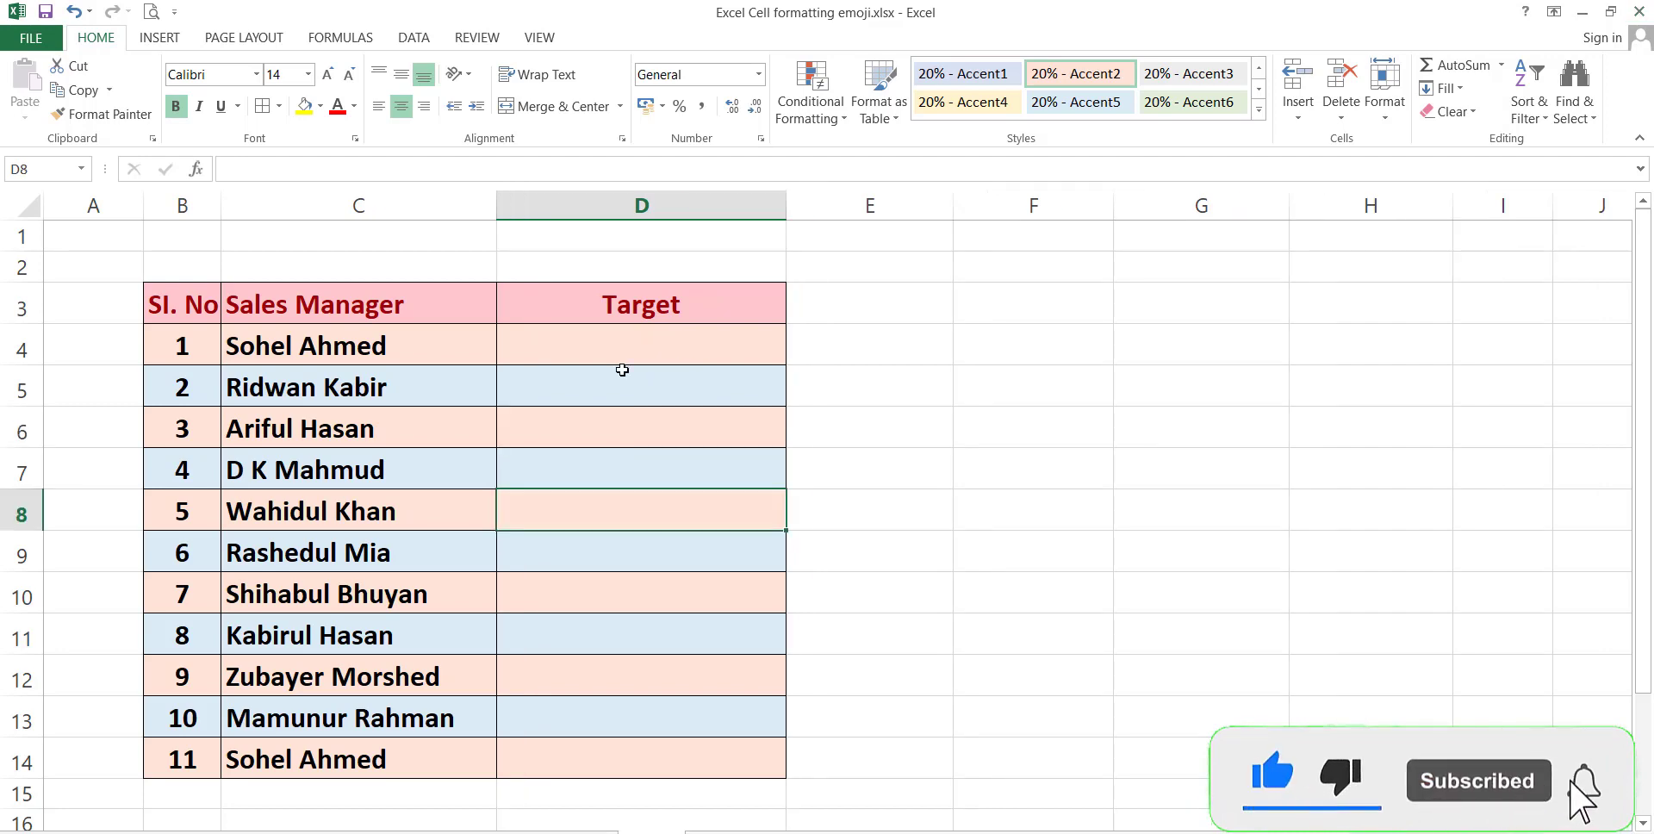
- Select the empty Target cells D4:D14 and choose the Custom number category in their cell formatting
click(622, 352)
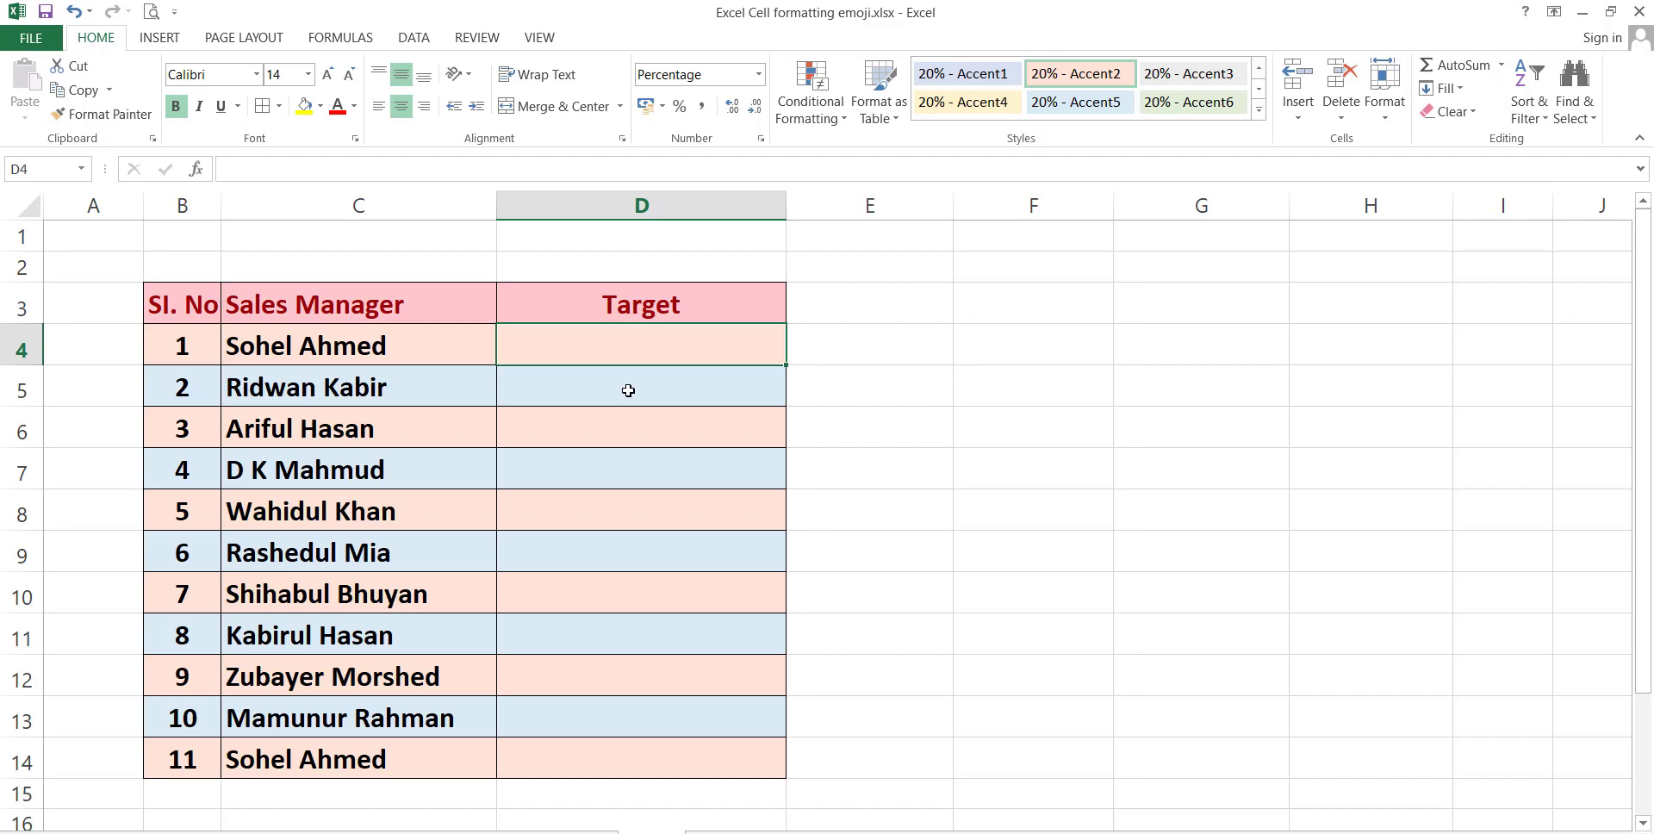
click(635, 372)
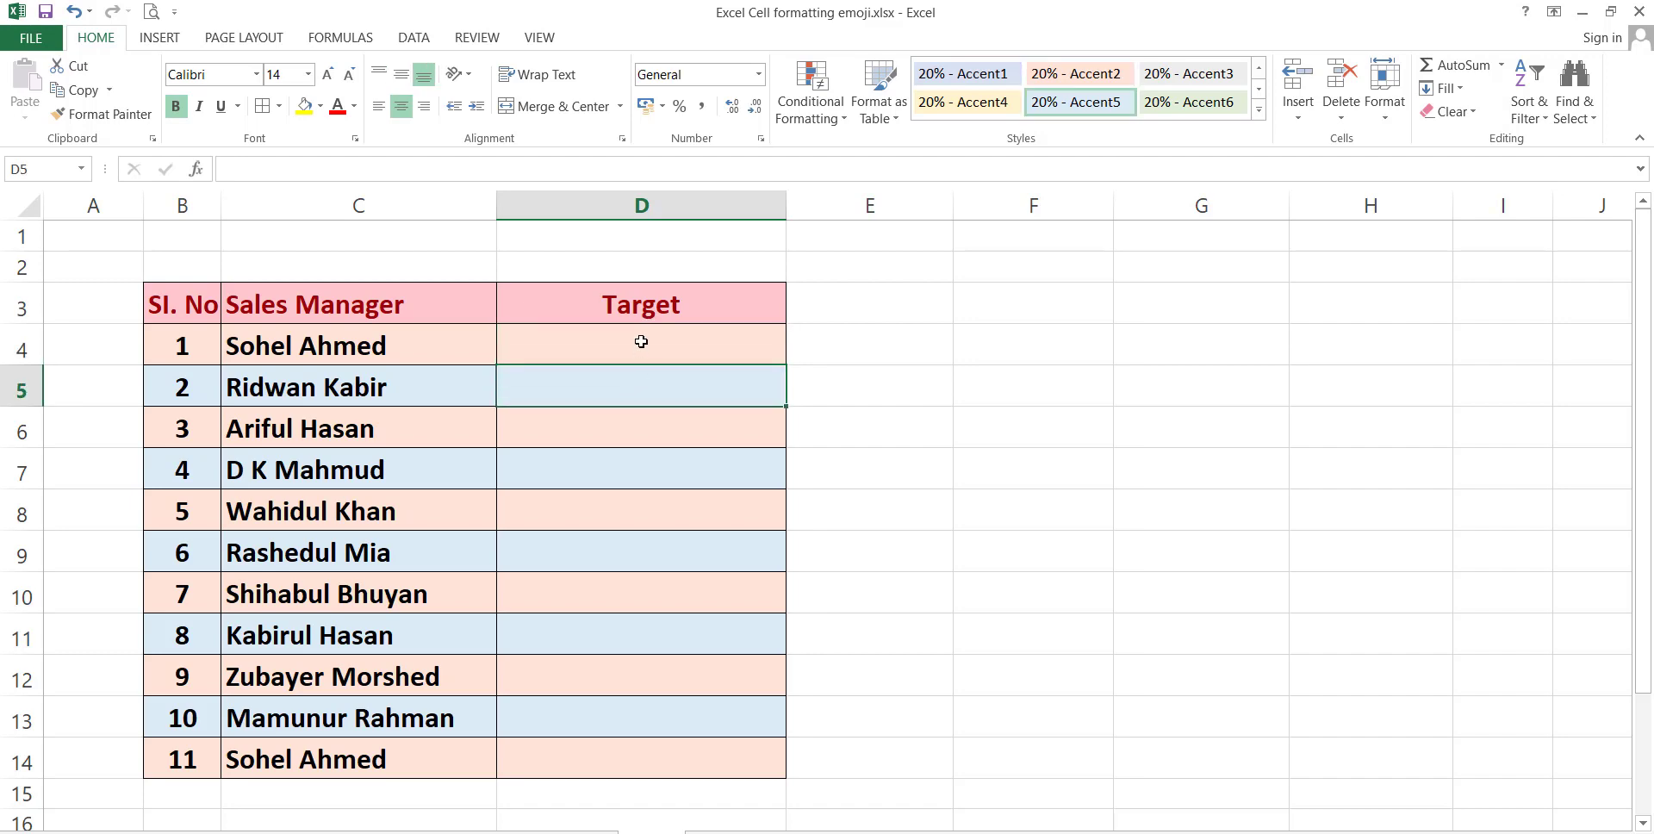
drag(641, 342, 628, 757)
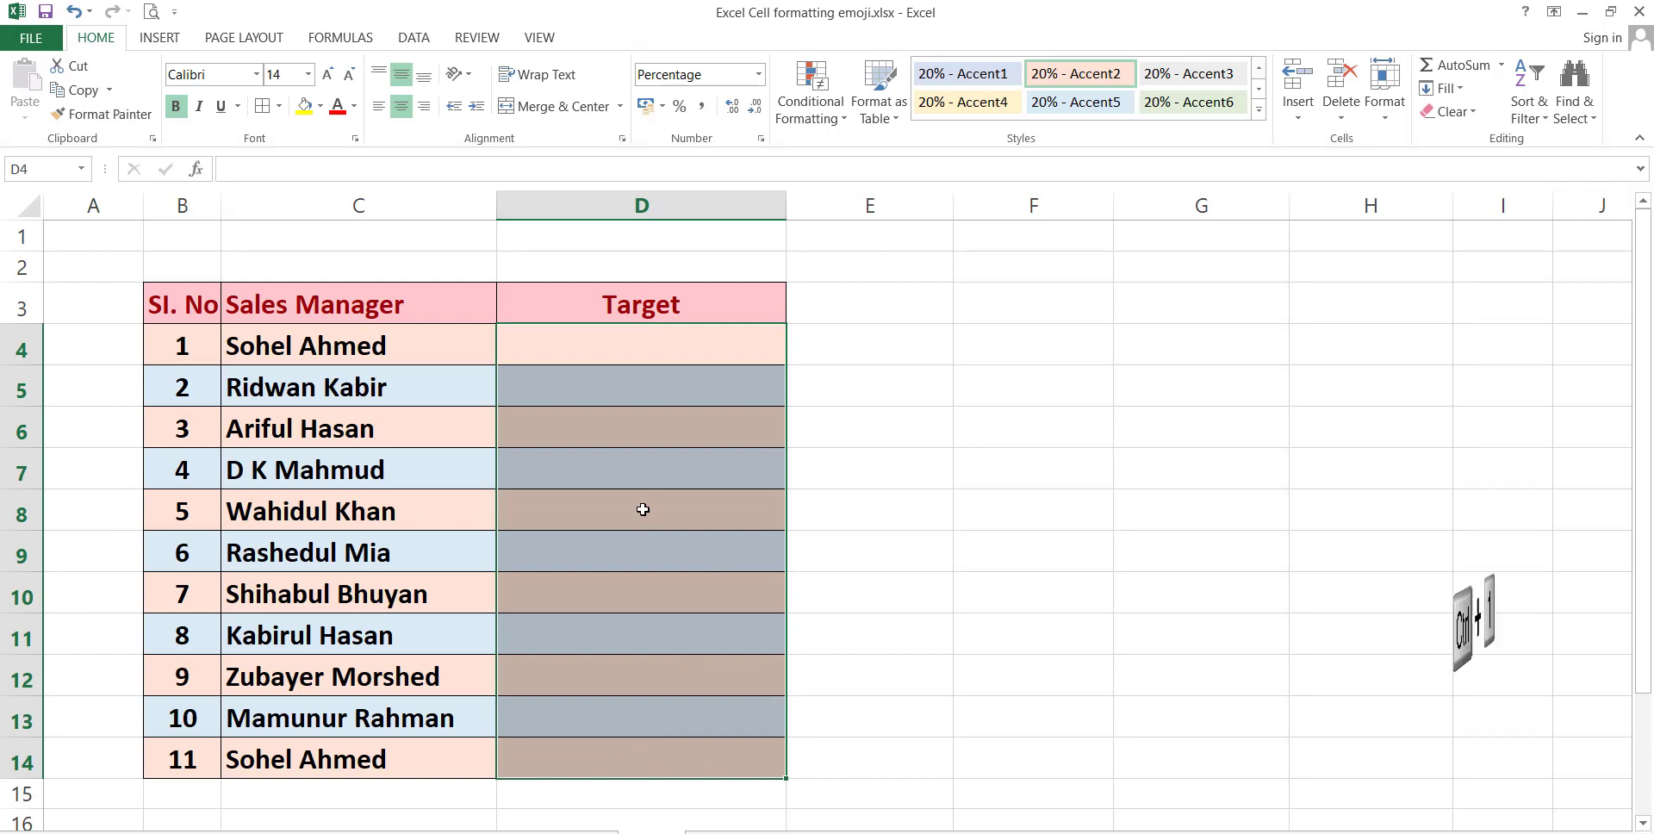
key(ctrl+1)
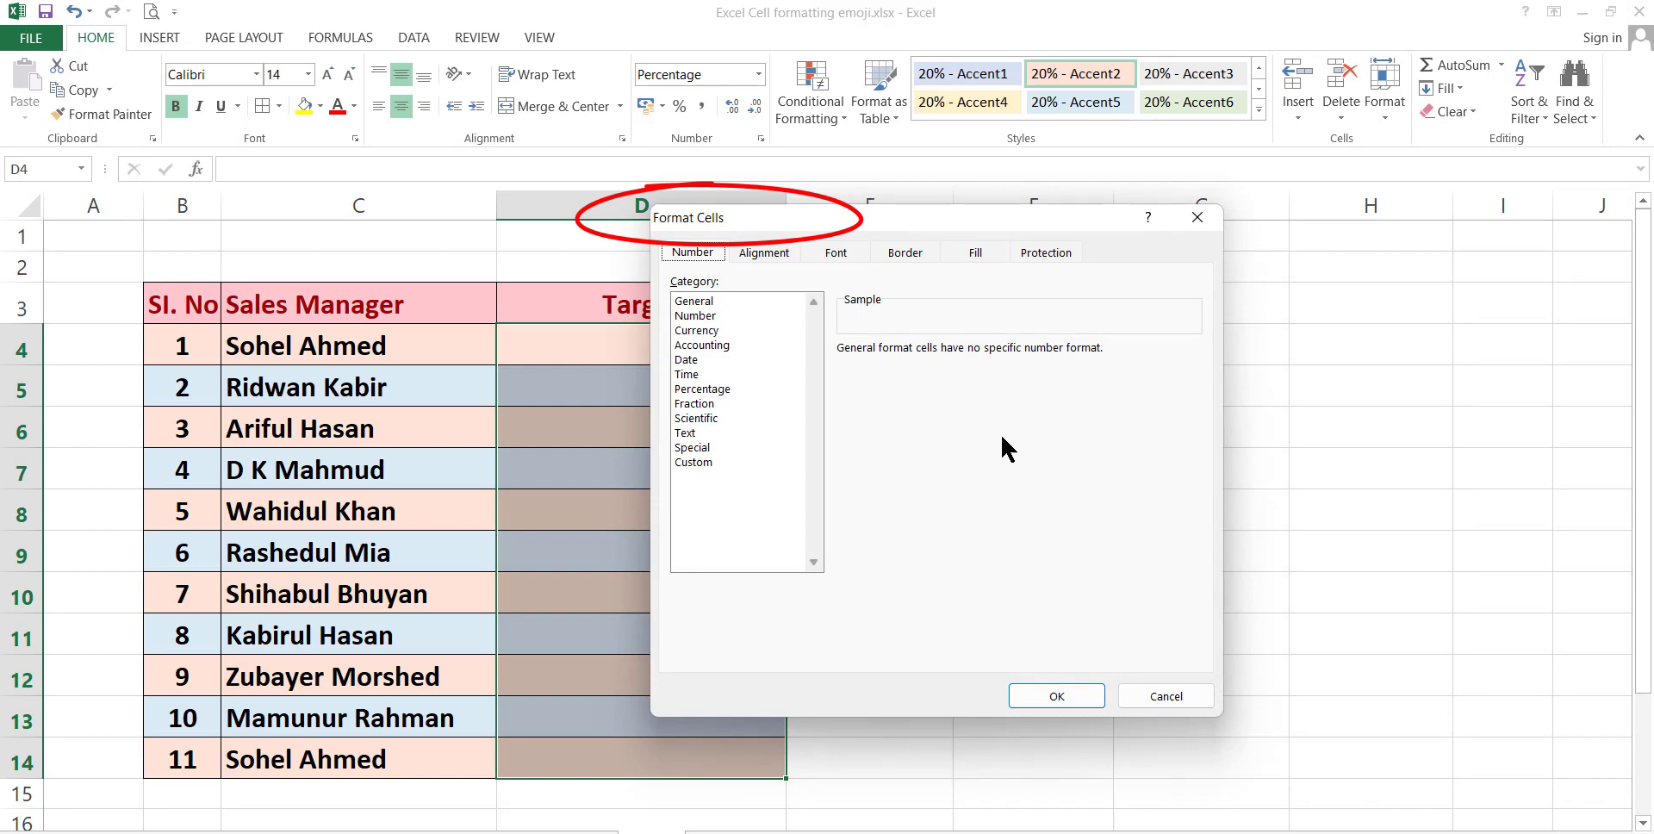
click(1199, 218)
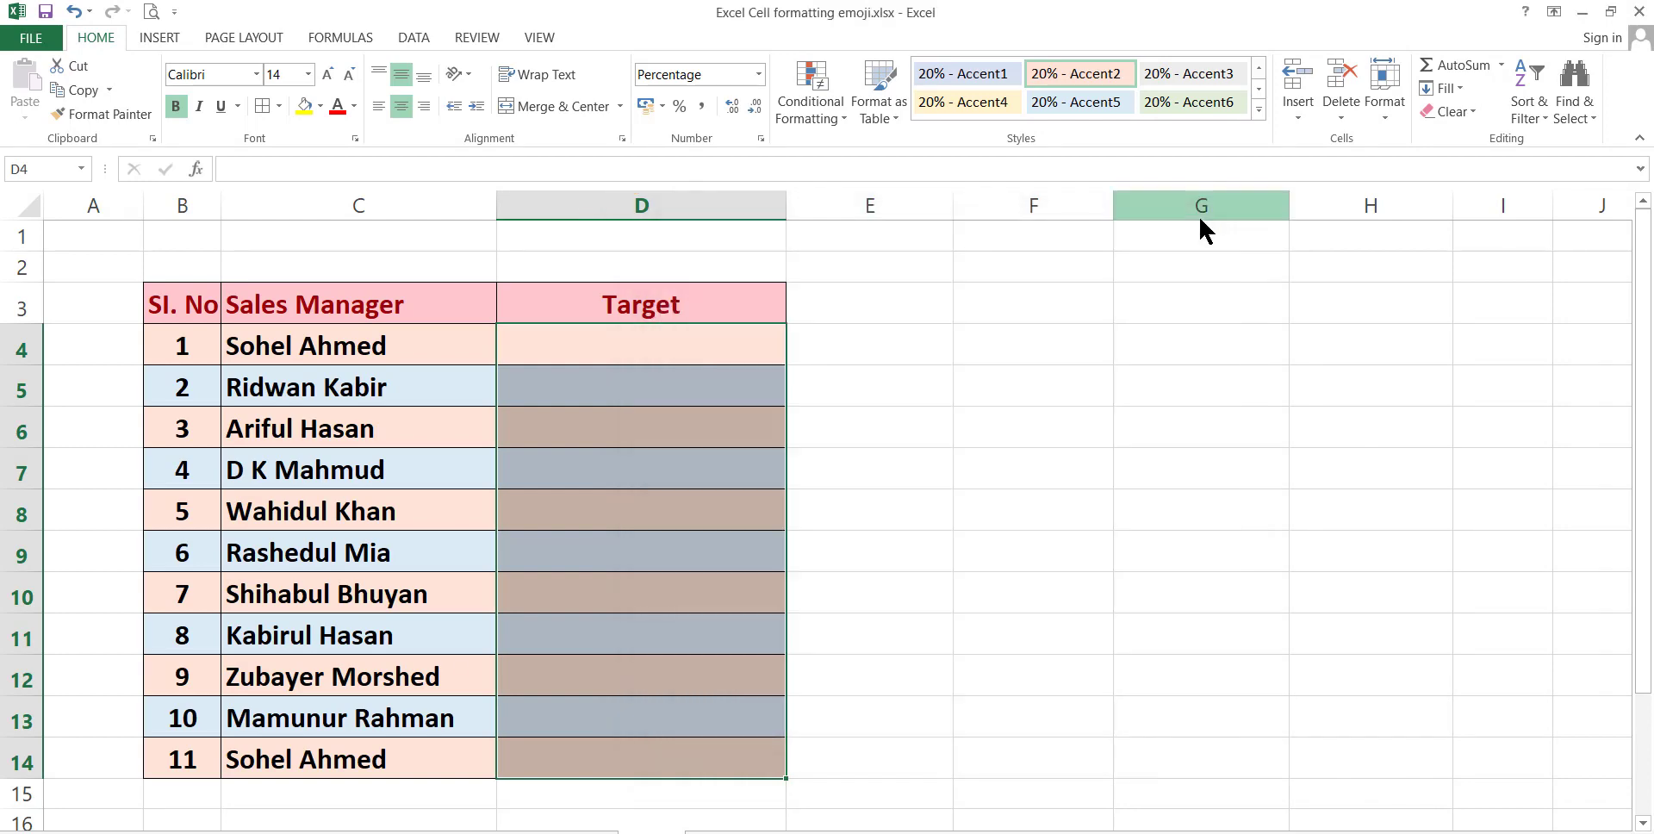
click(354, 133)
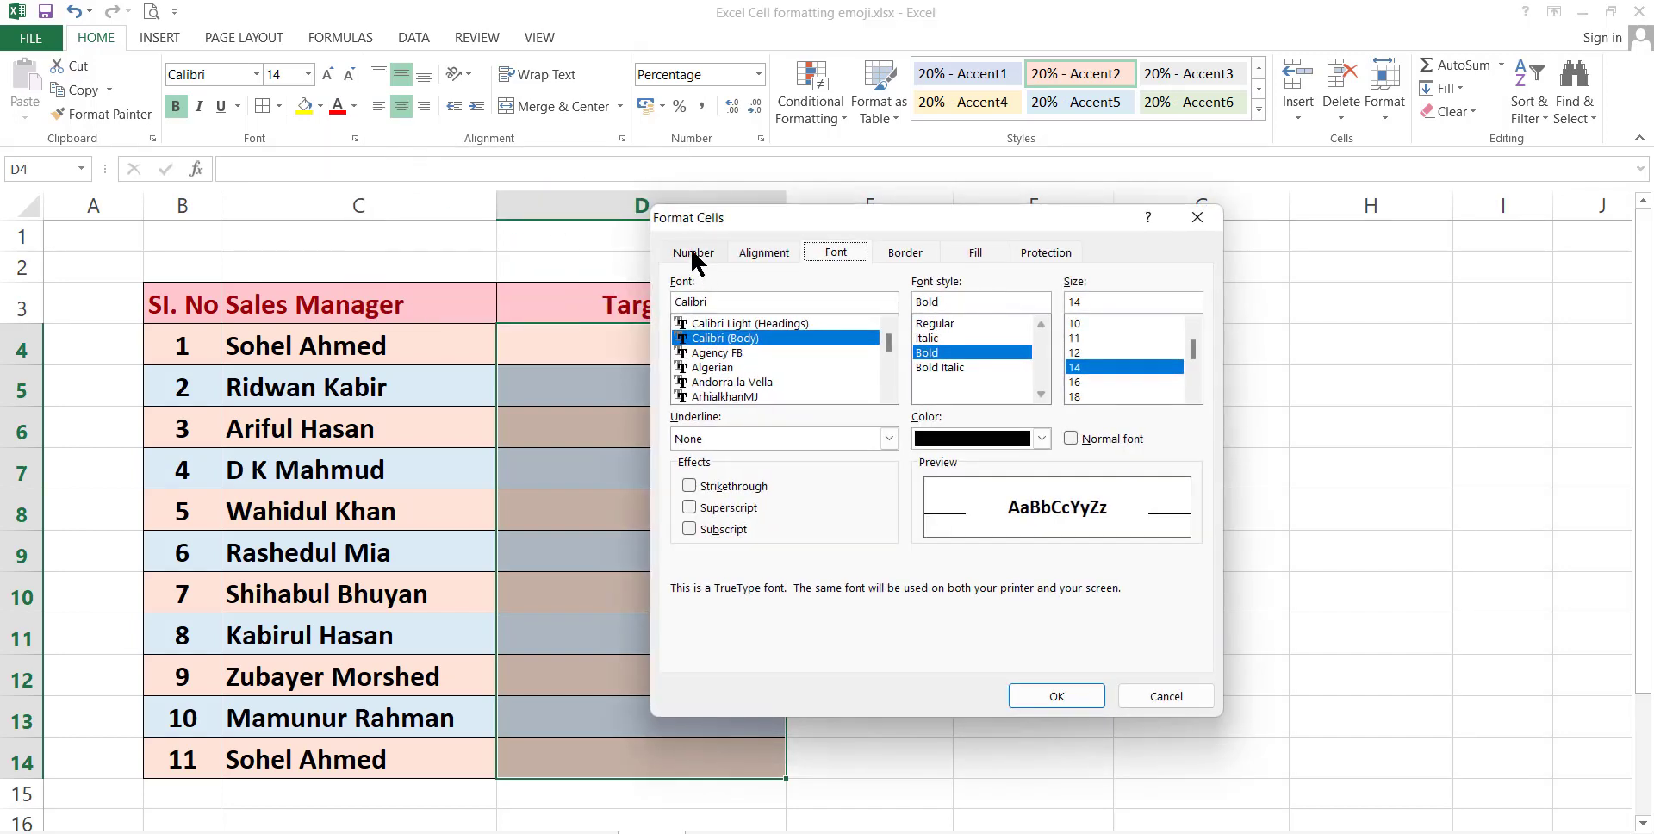
click(693, 255)
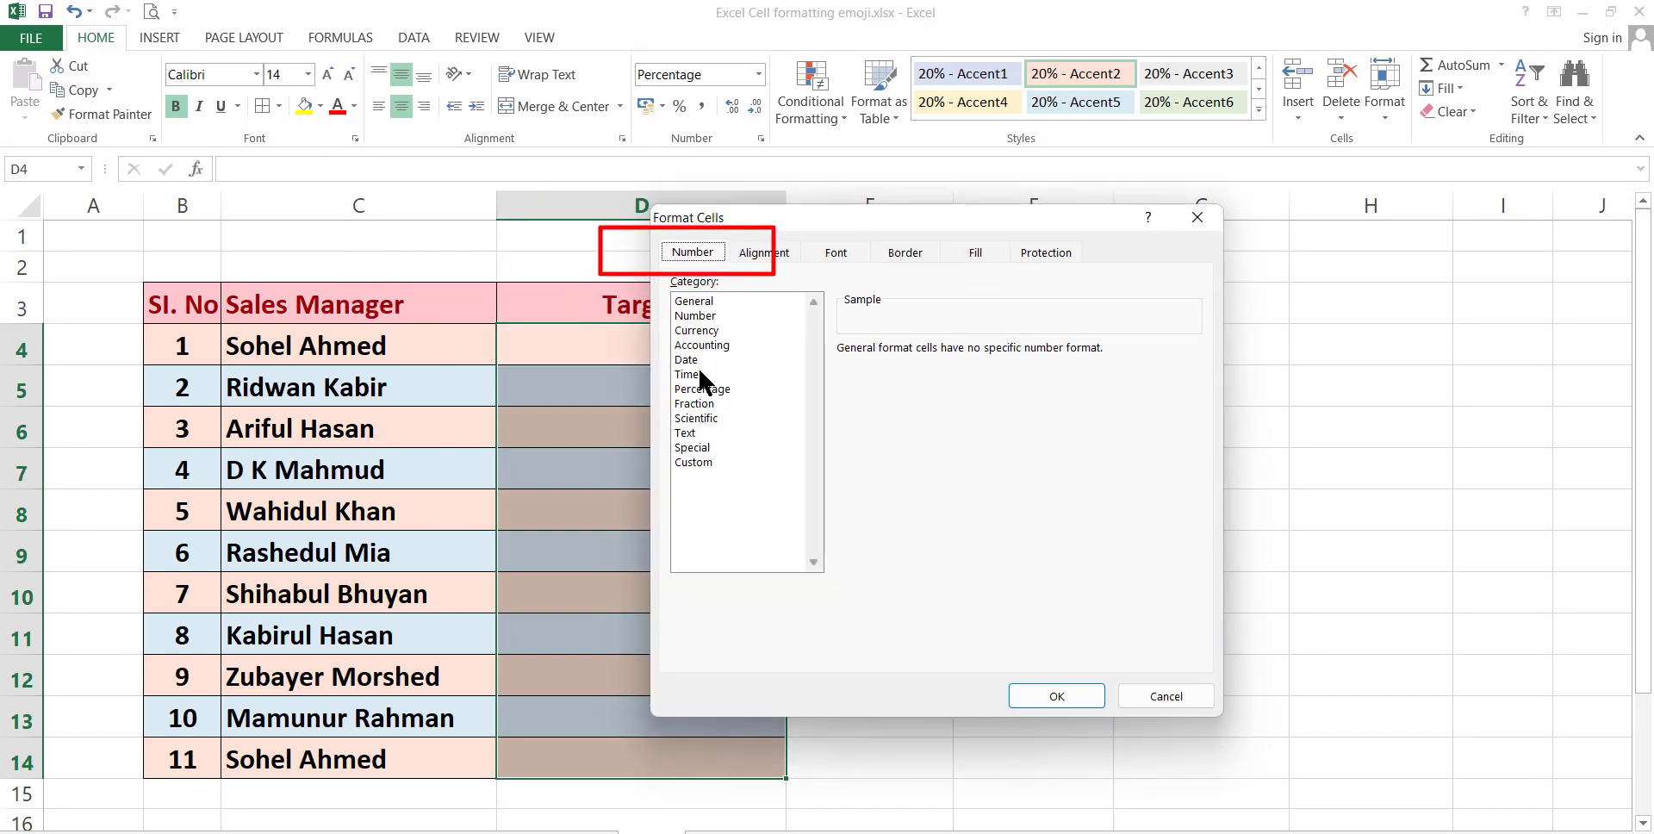
click(695, 462)
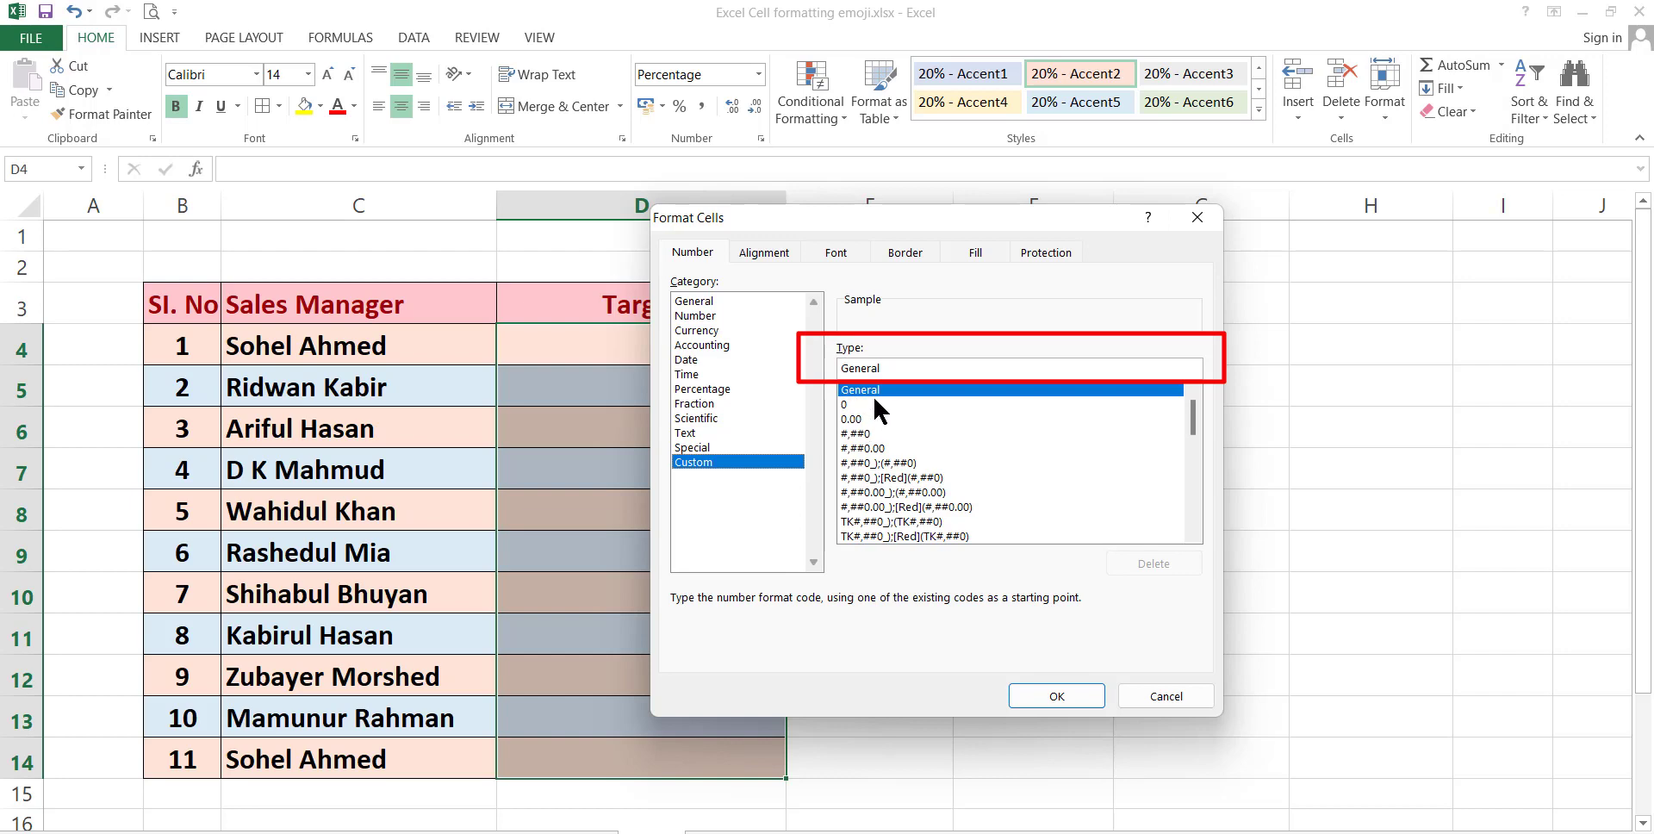
- Replace the General format code with [blue]0 as the custom code for positive numbers
click(898, 368)
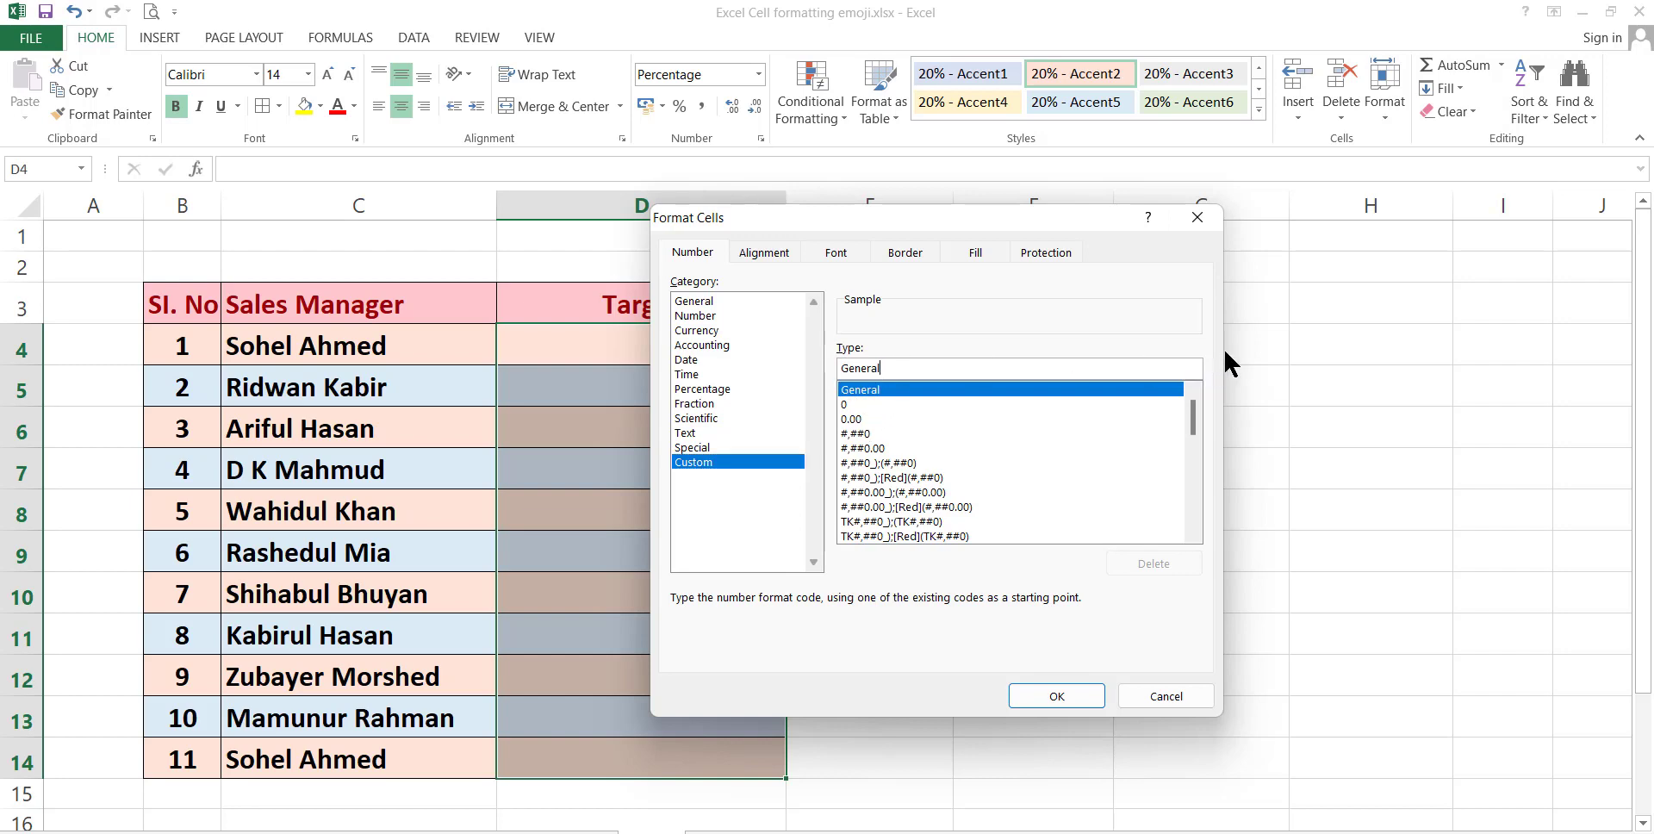
key(BackSpace)
key(BackSpace)
key(BackSpace)
key(BackSpace)
key(BackSpace)
key(BackSpace)
key(BackSpace)
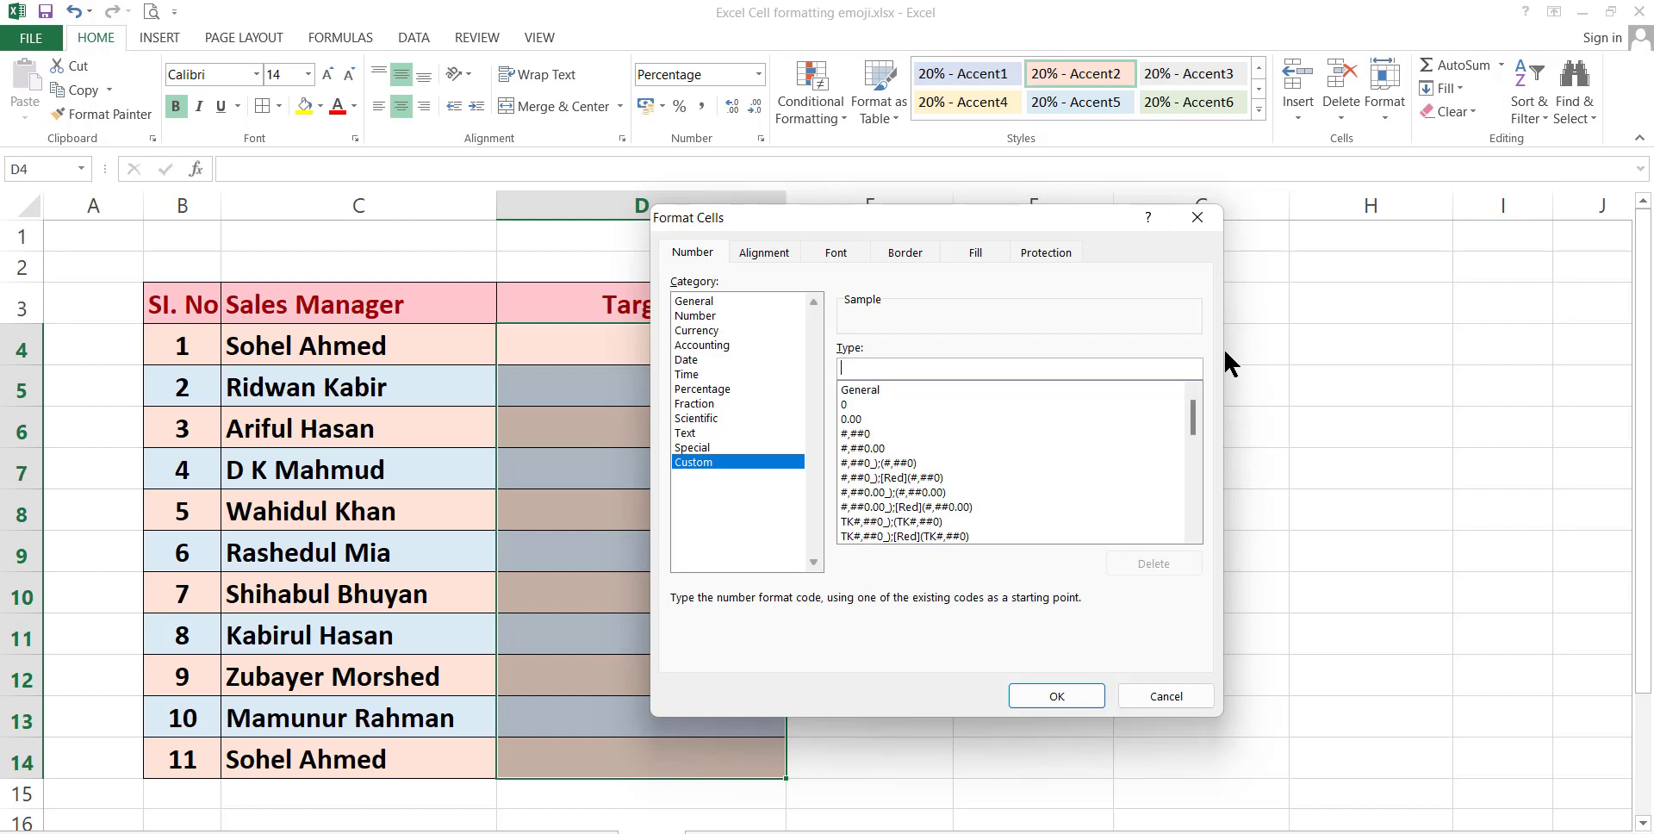
text([)
text(blue])
text(0)
- Insert a thumbs up emoji directly after [blue]0 in the custom format code
key(super+period)
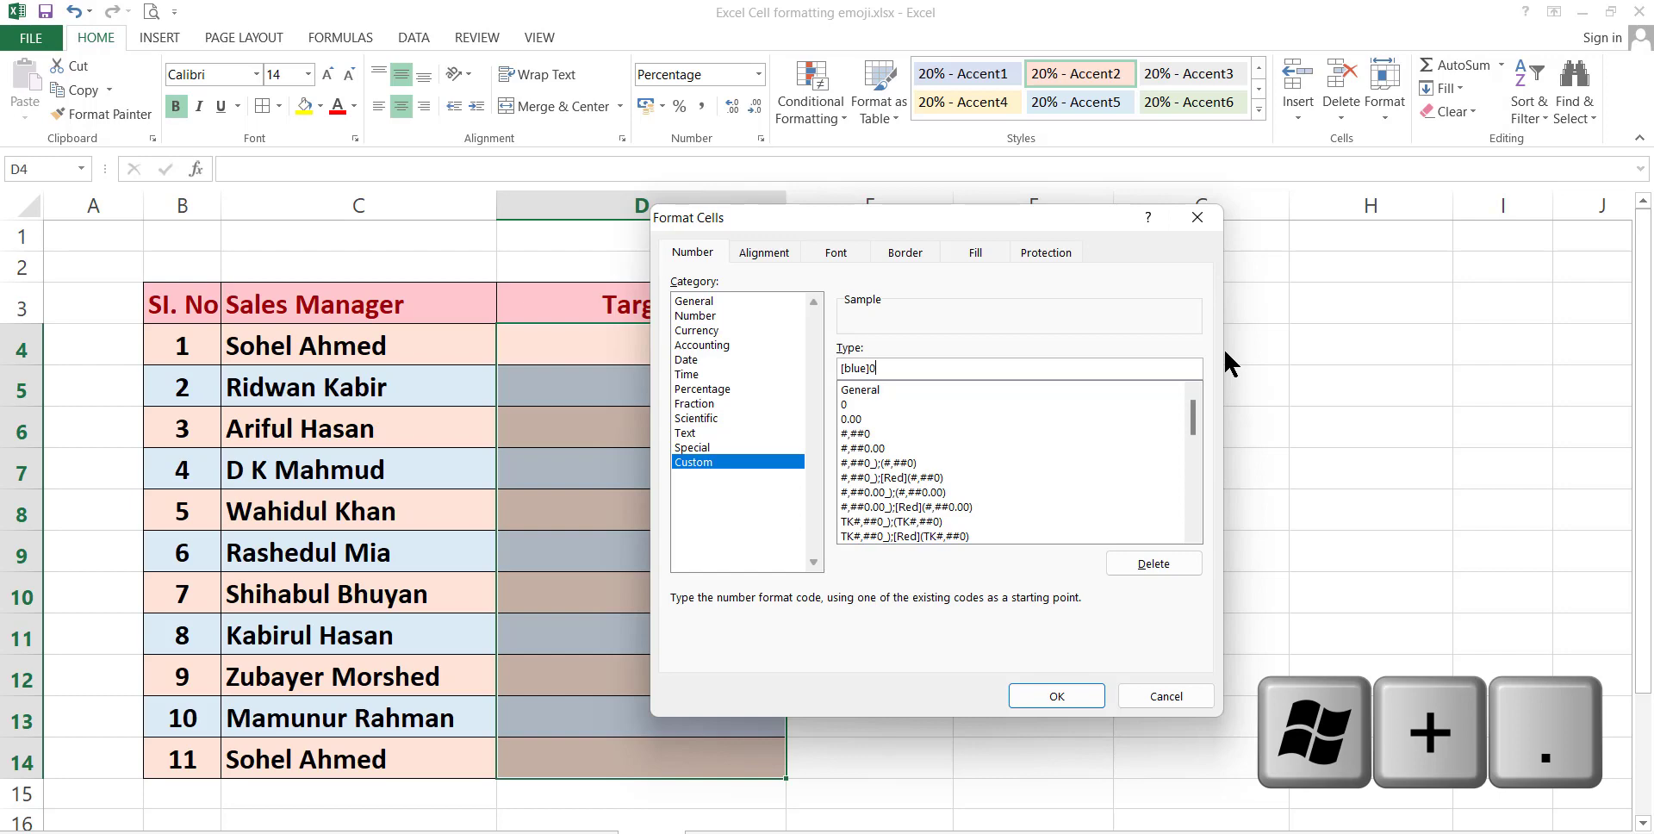
key(super+period)
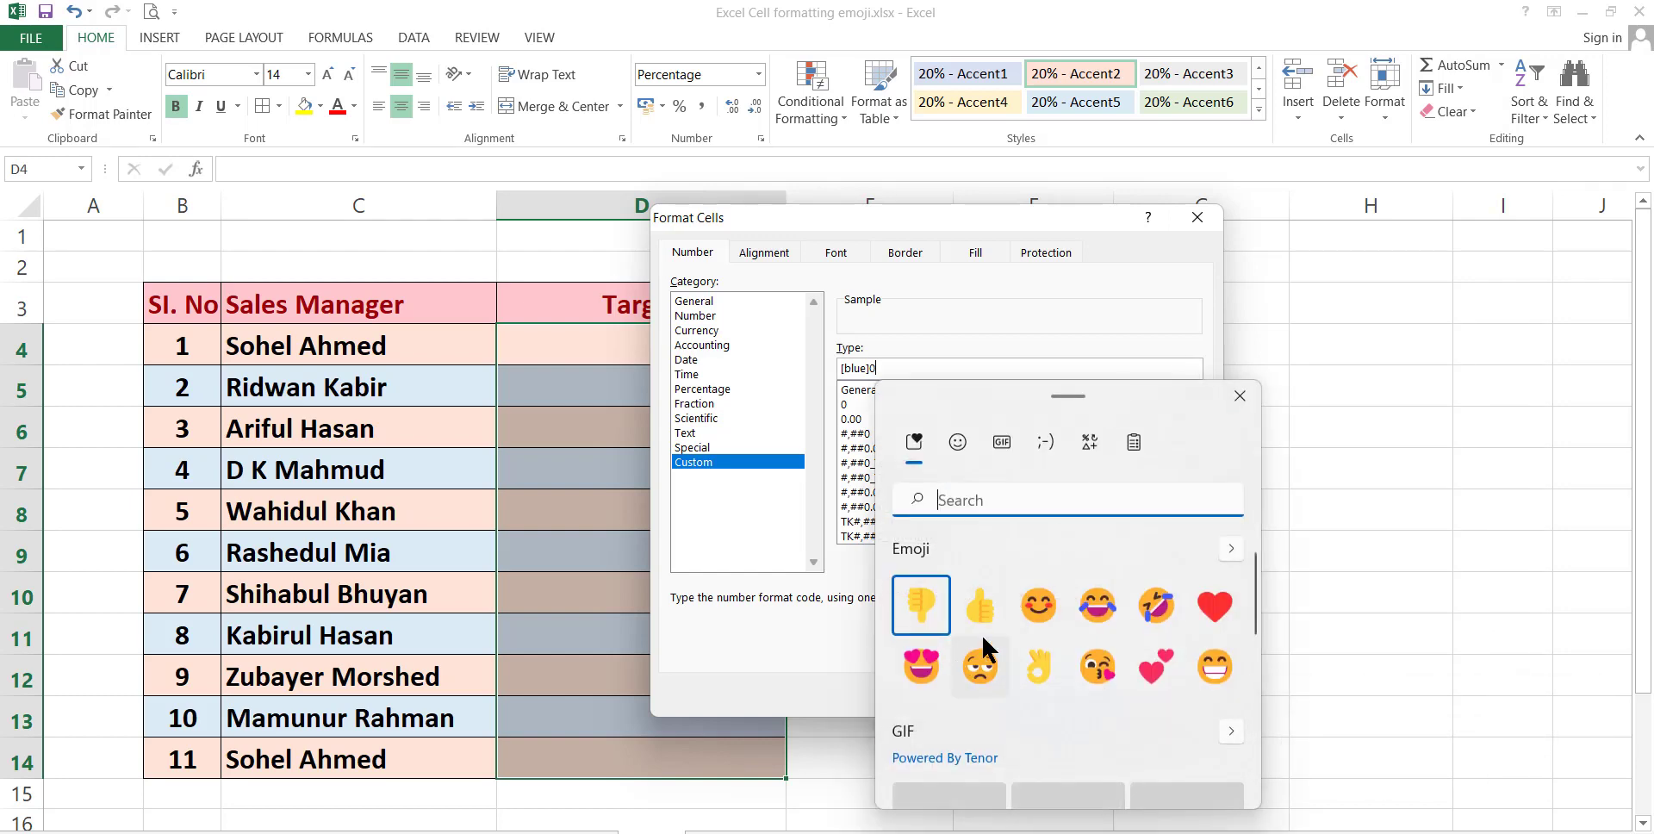
click(987, 608)
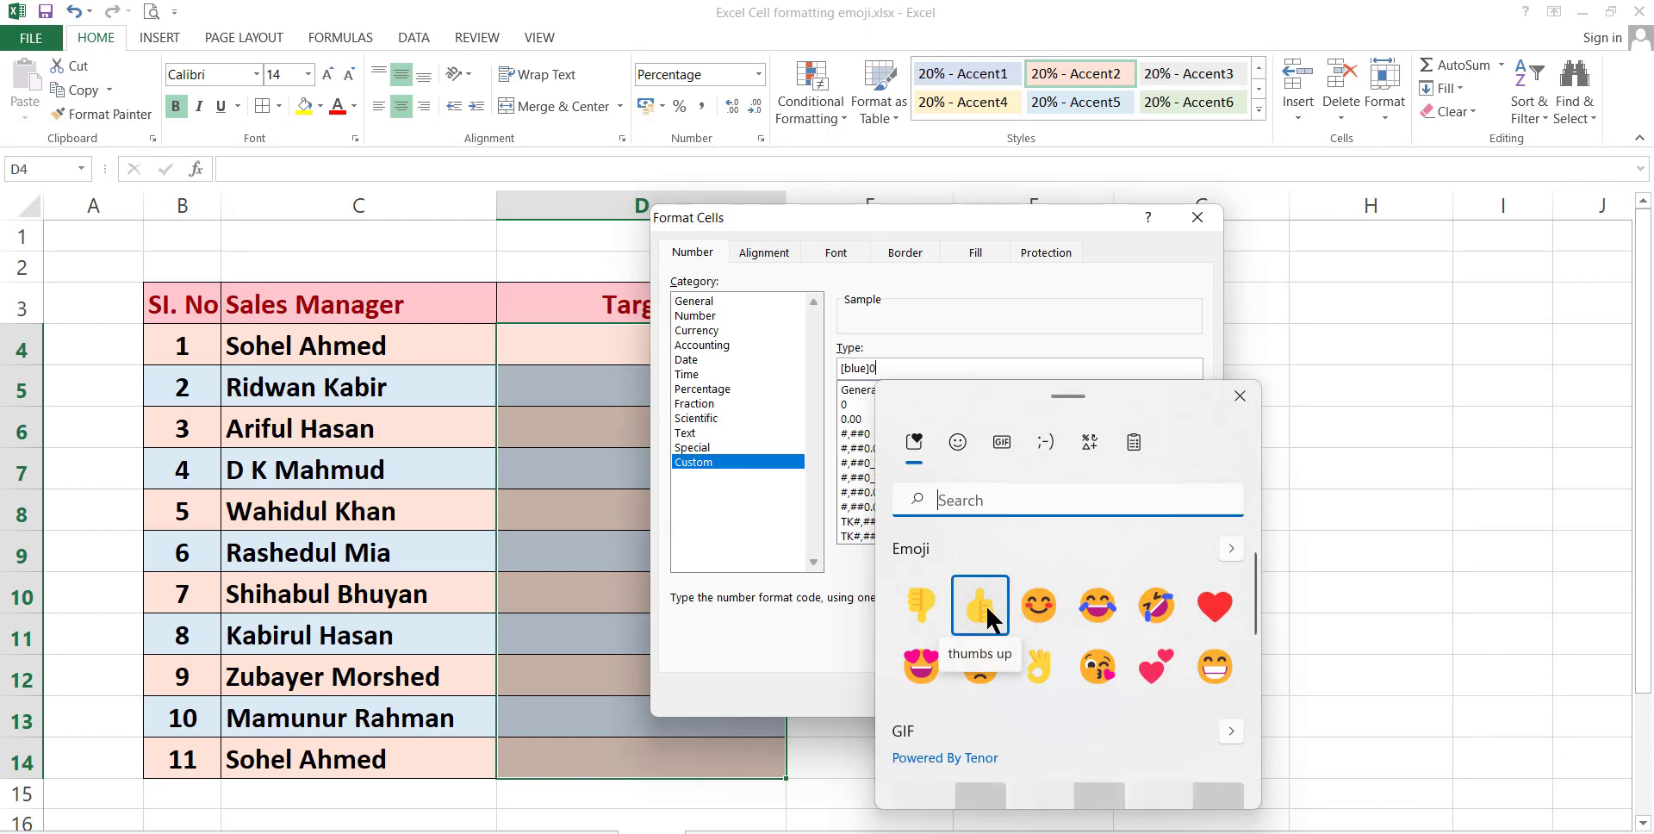
click(986, 603)
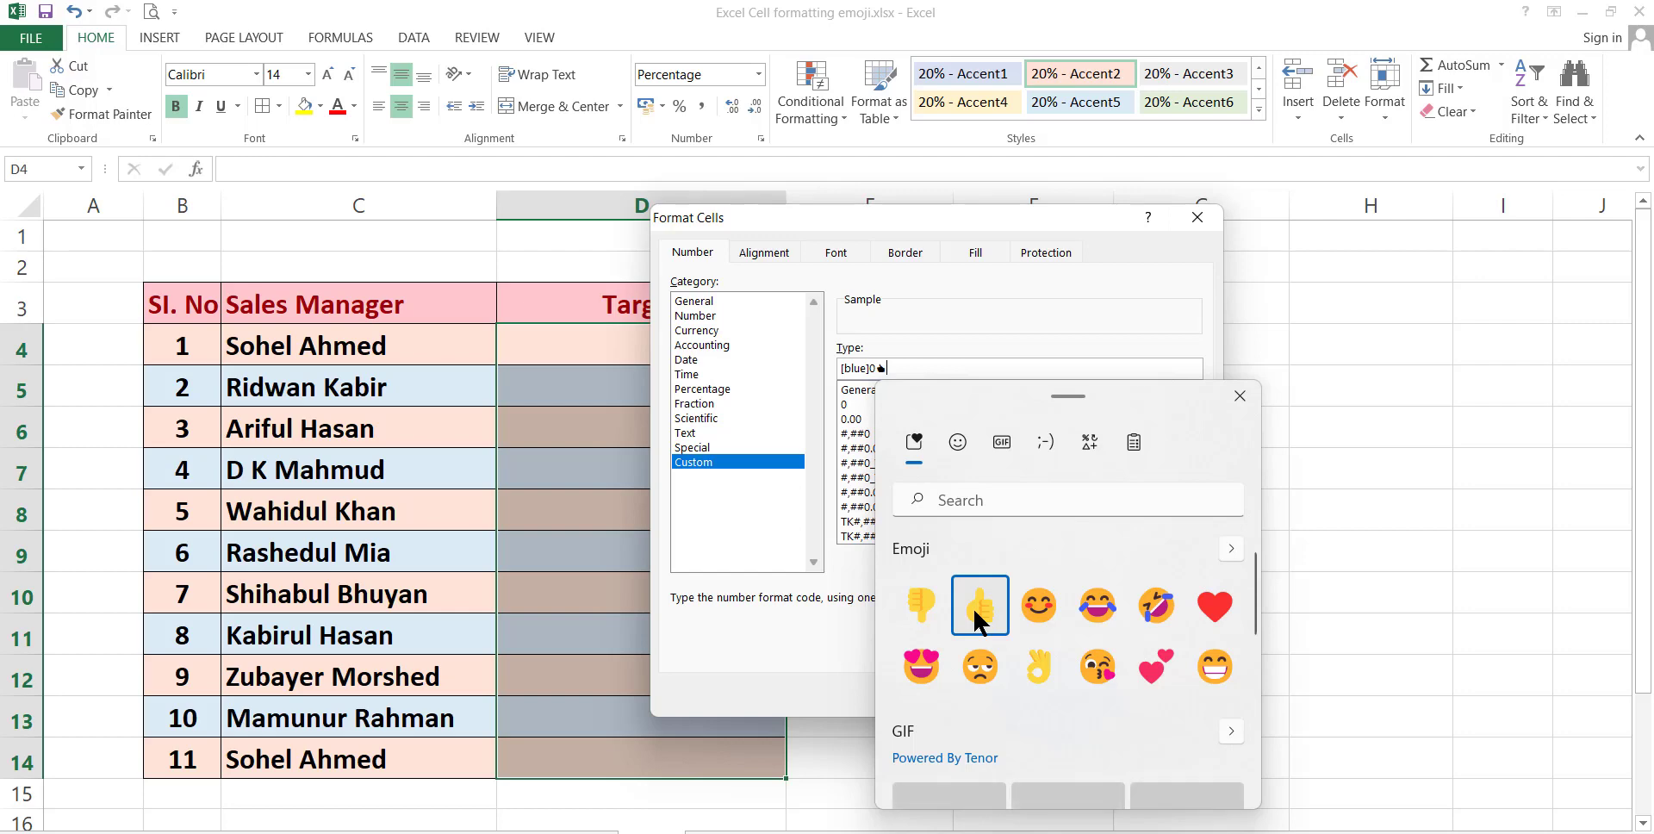
- Add the negative section ;[red]-0 followed by a thumbs down emoji to the format code, and apply the format
text(;)
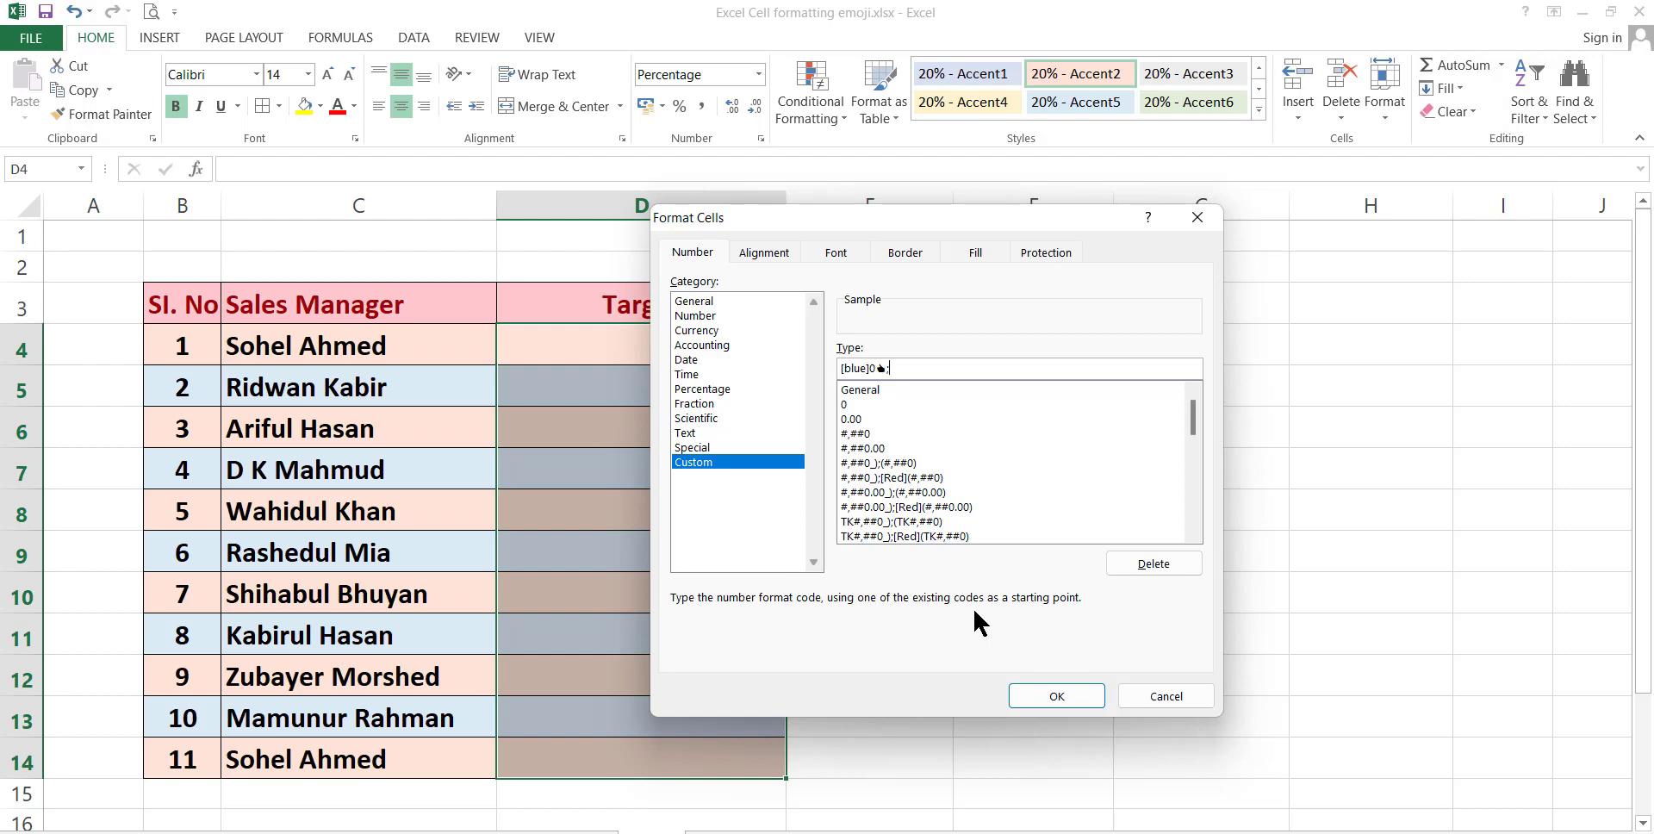
text(red]-0)
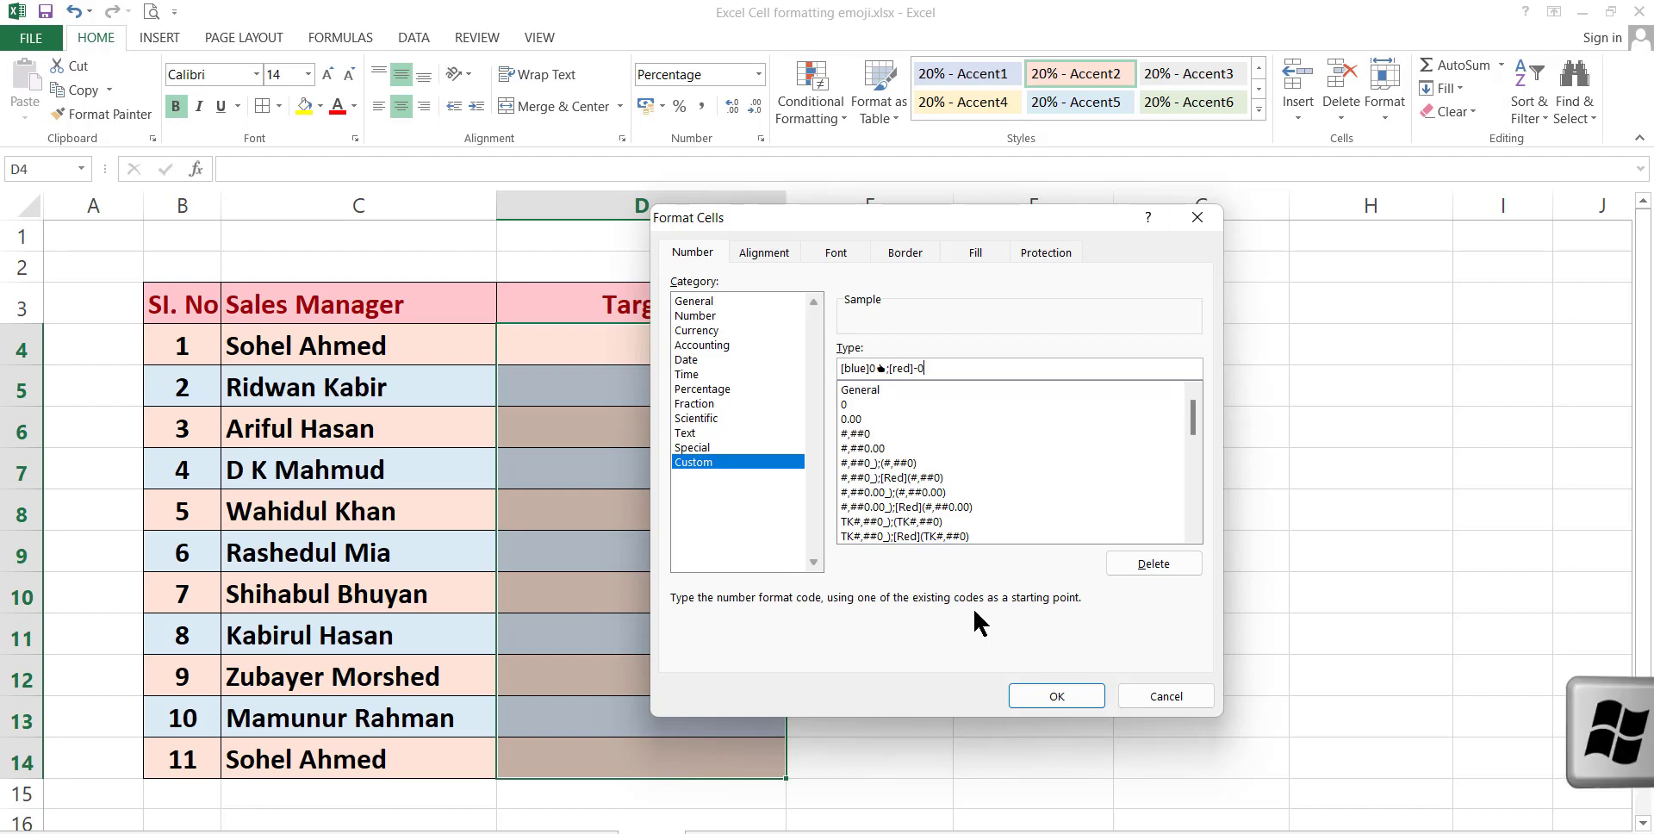
key(super+period)
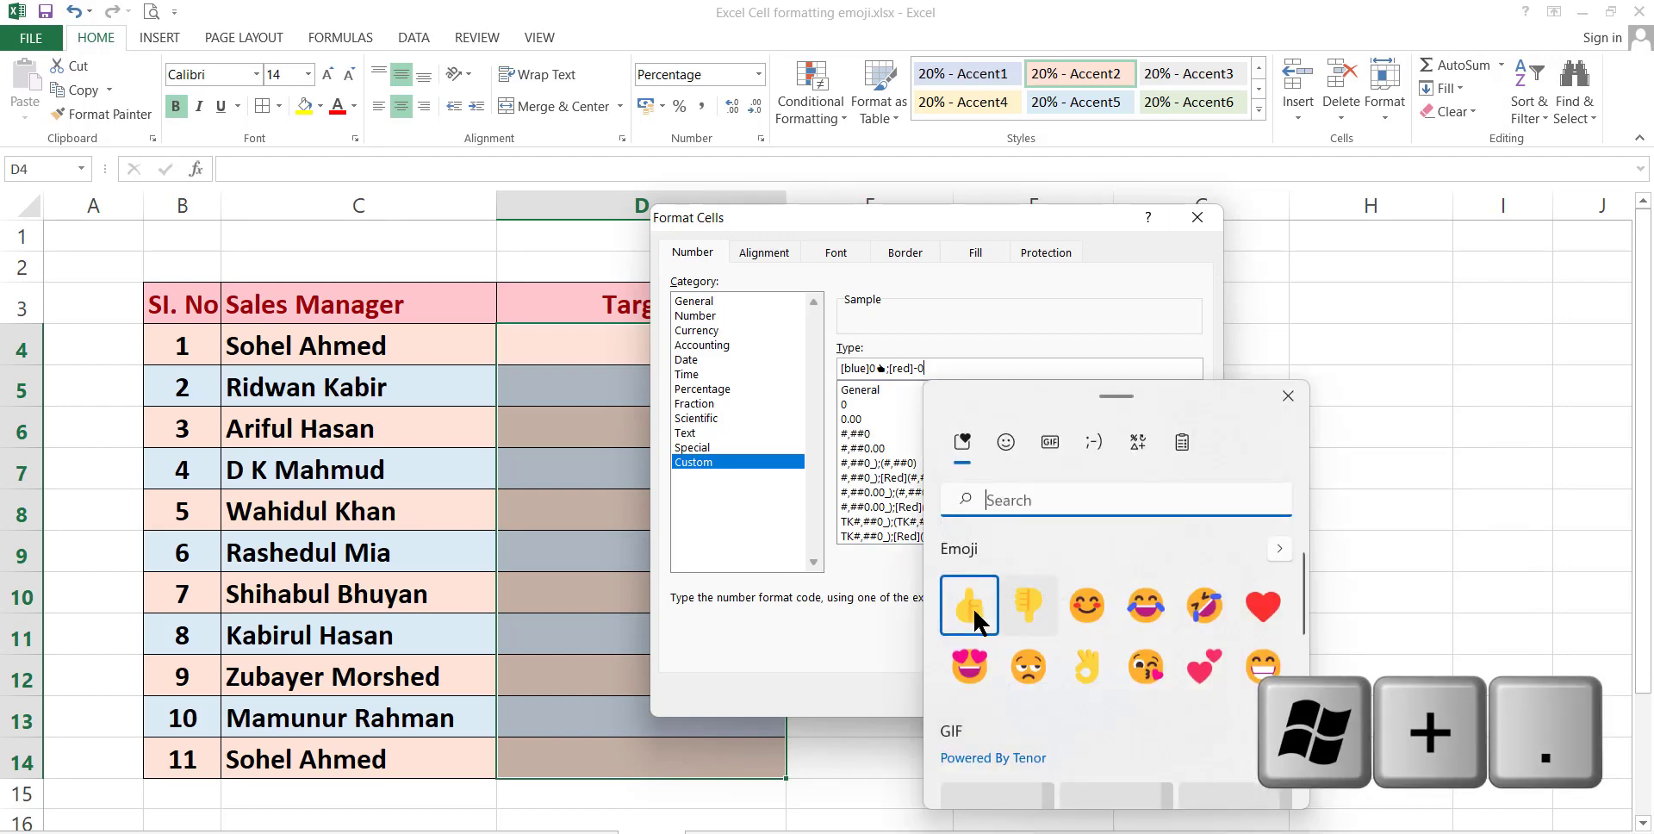
click(1032, 601)
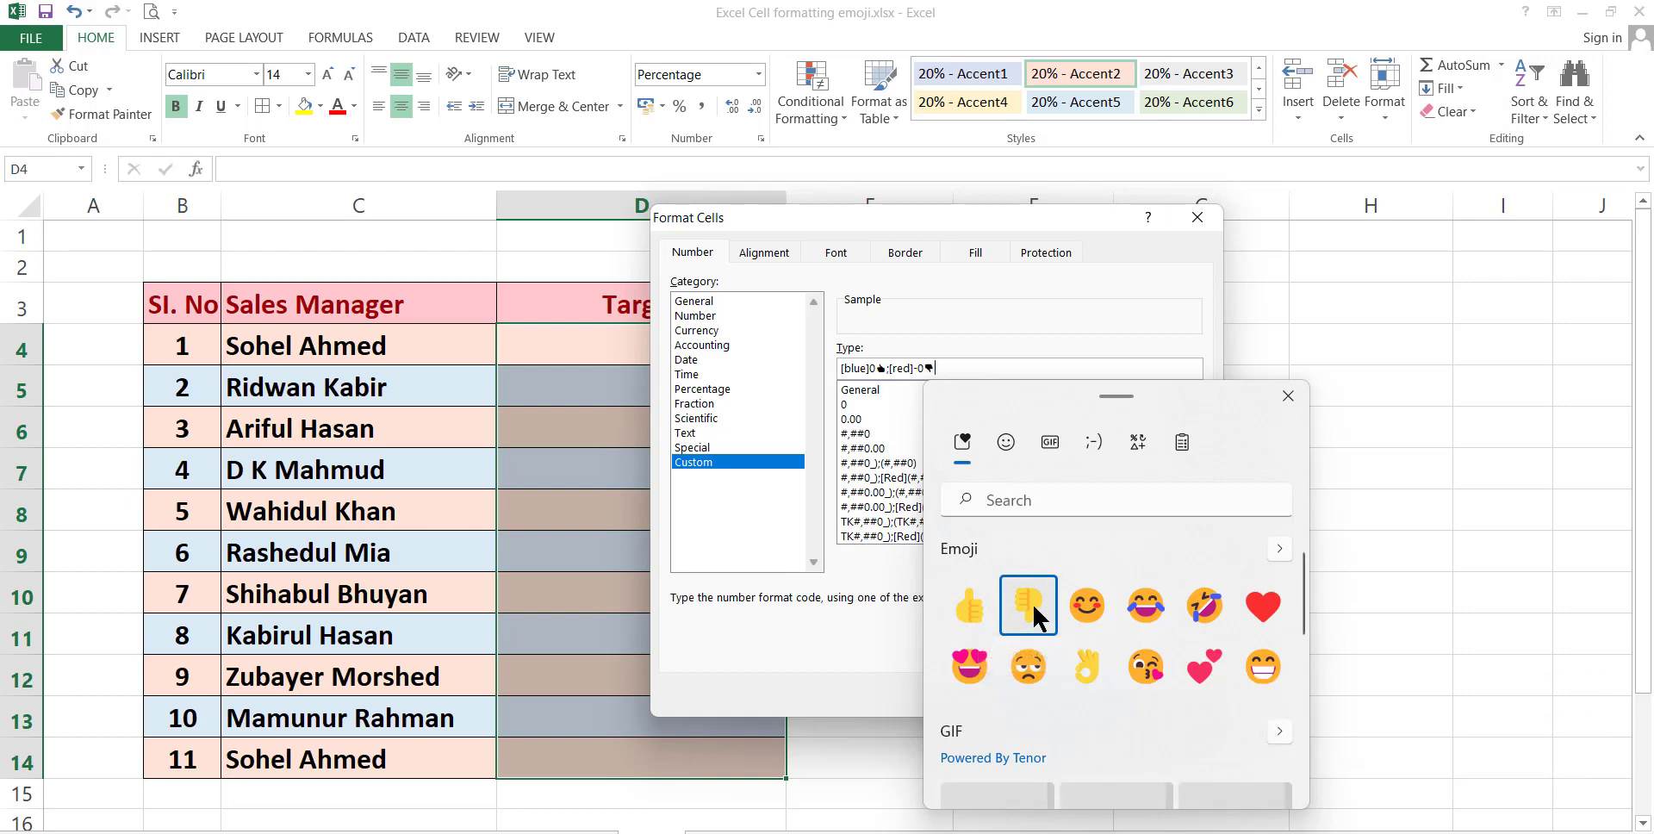
click(1288, 395)
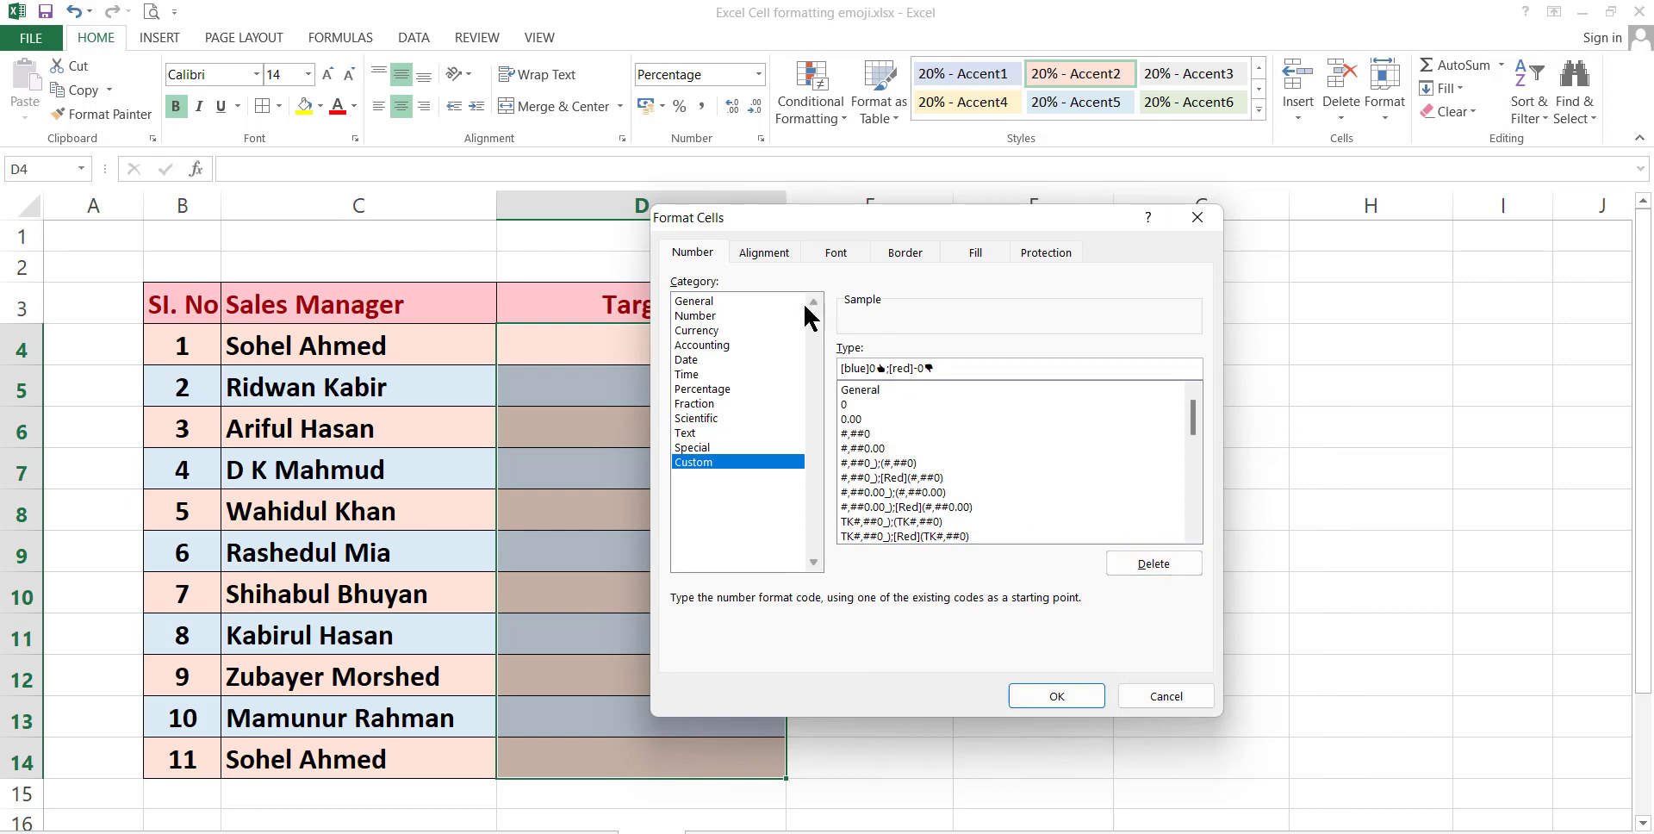
click(1028, 694)
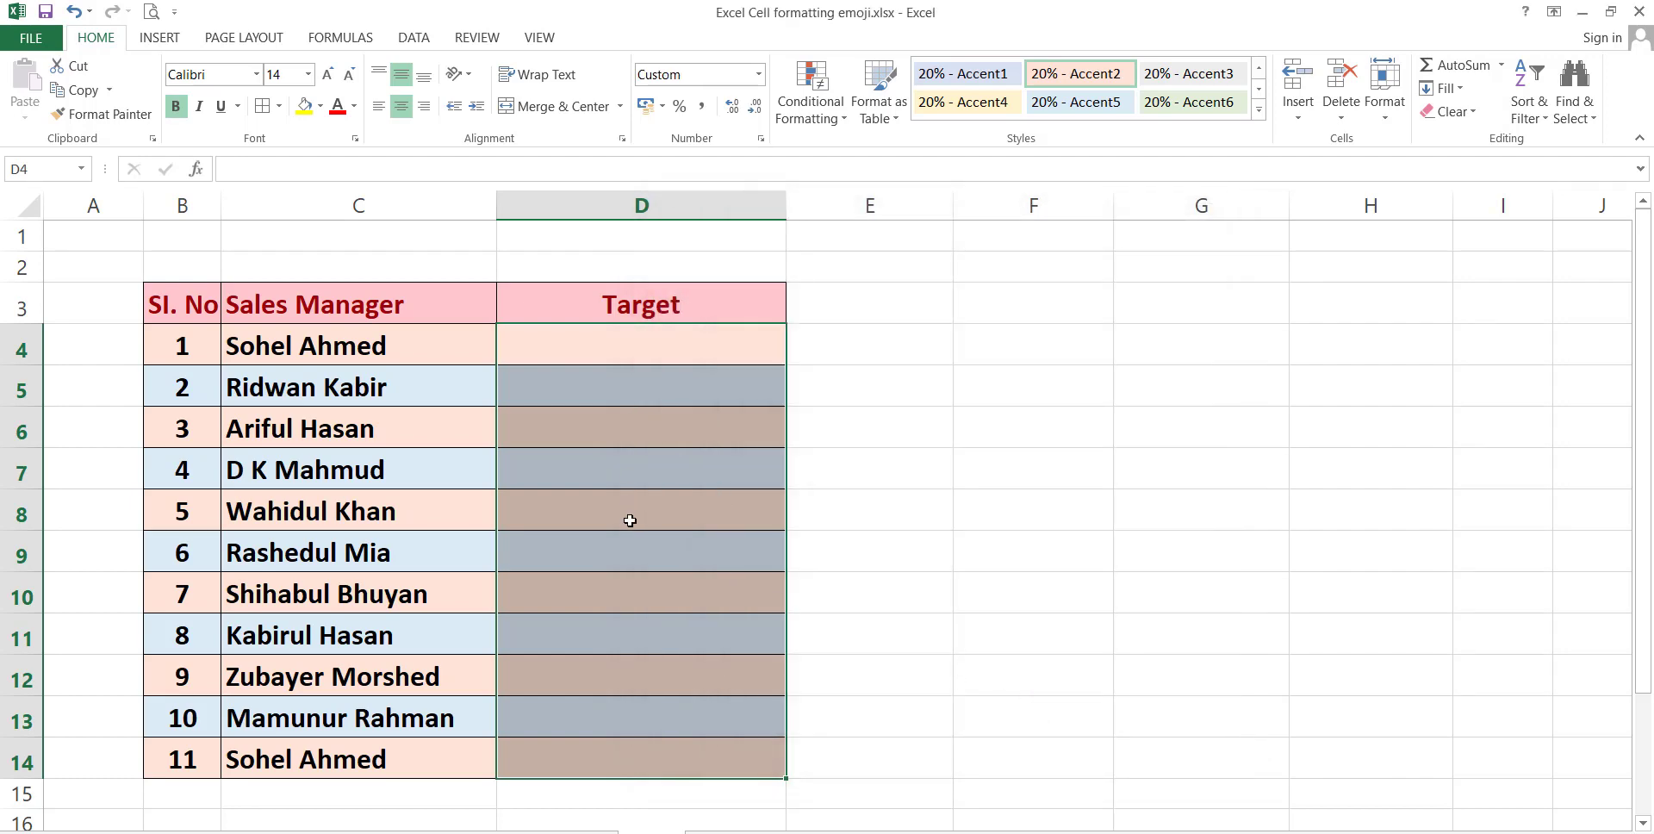
- Enter 9876 in cell D4 and -9875 in cell D5 to test the custom format
scroll(629, 521, down, 2)
scroll(630, 521, up, 2)
click(625, 343)
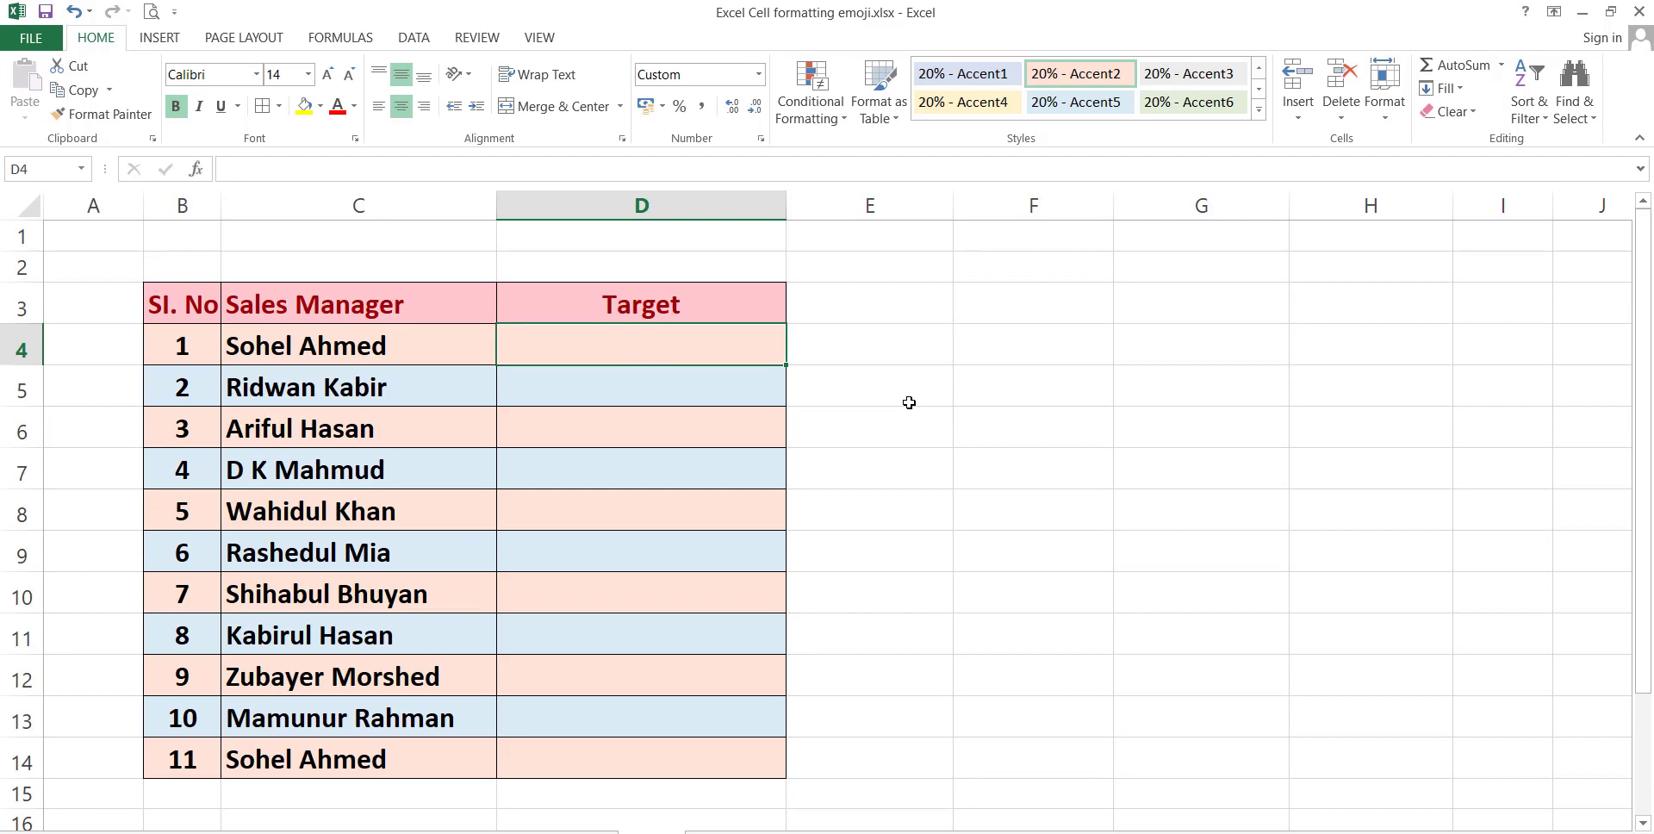
text(9876)
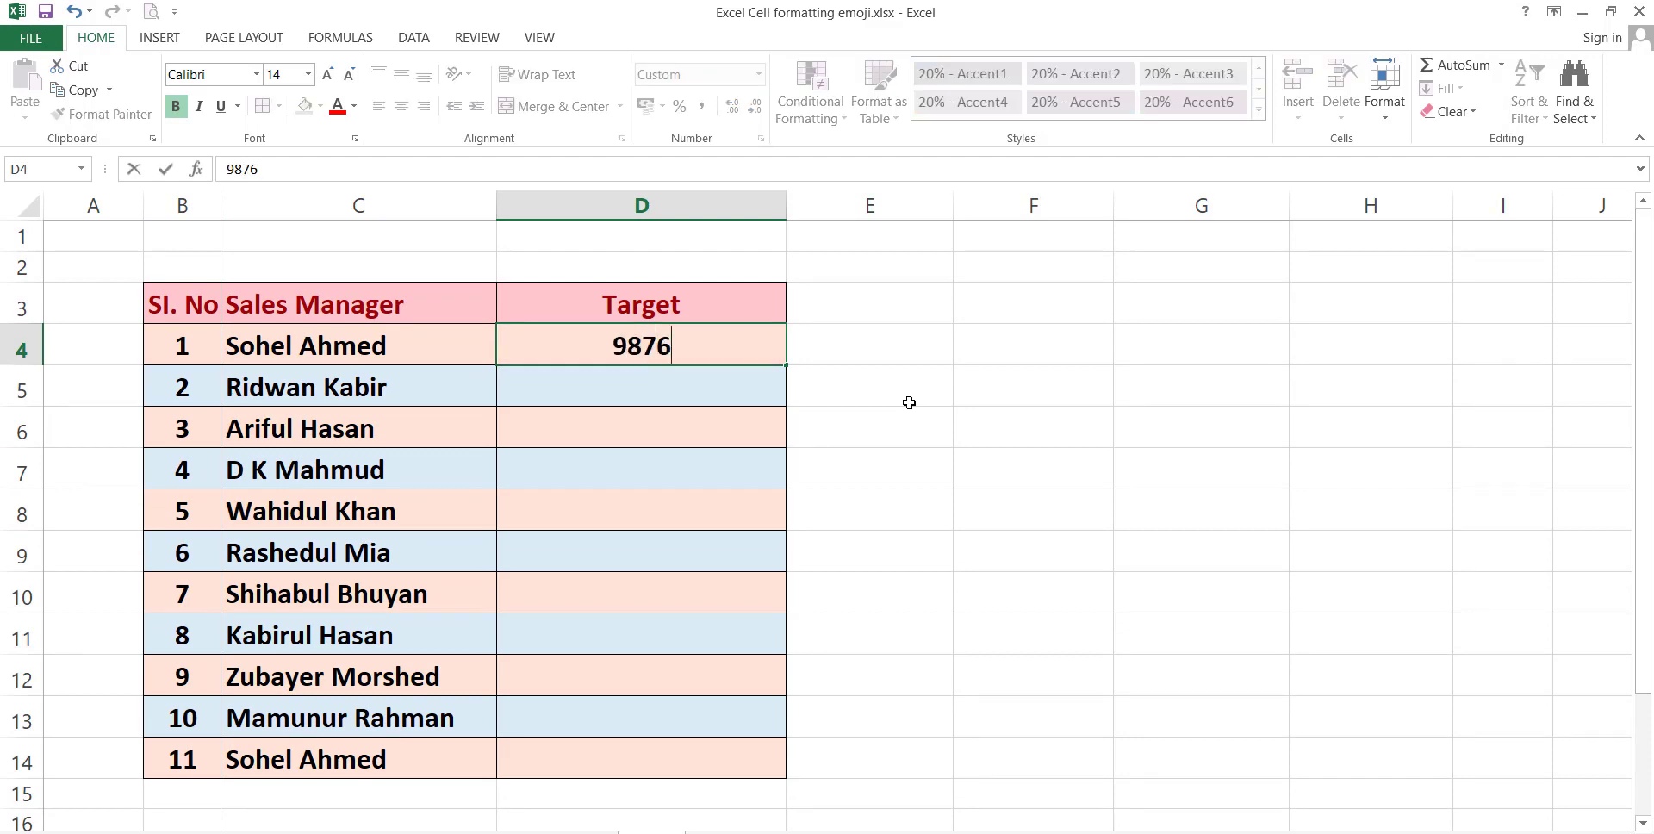
key(Return)
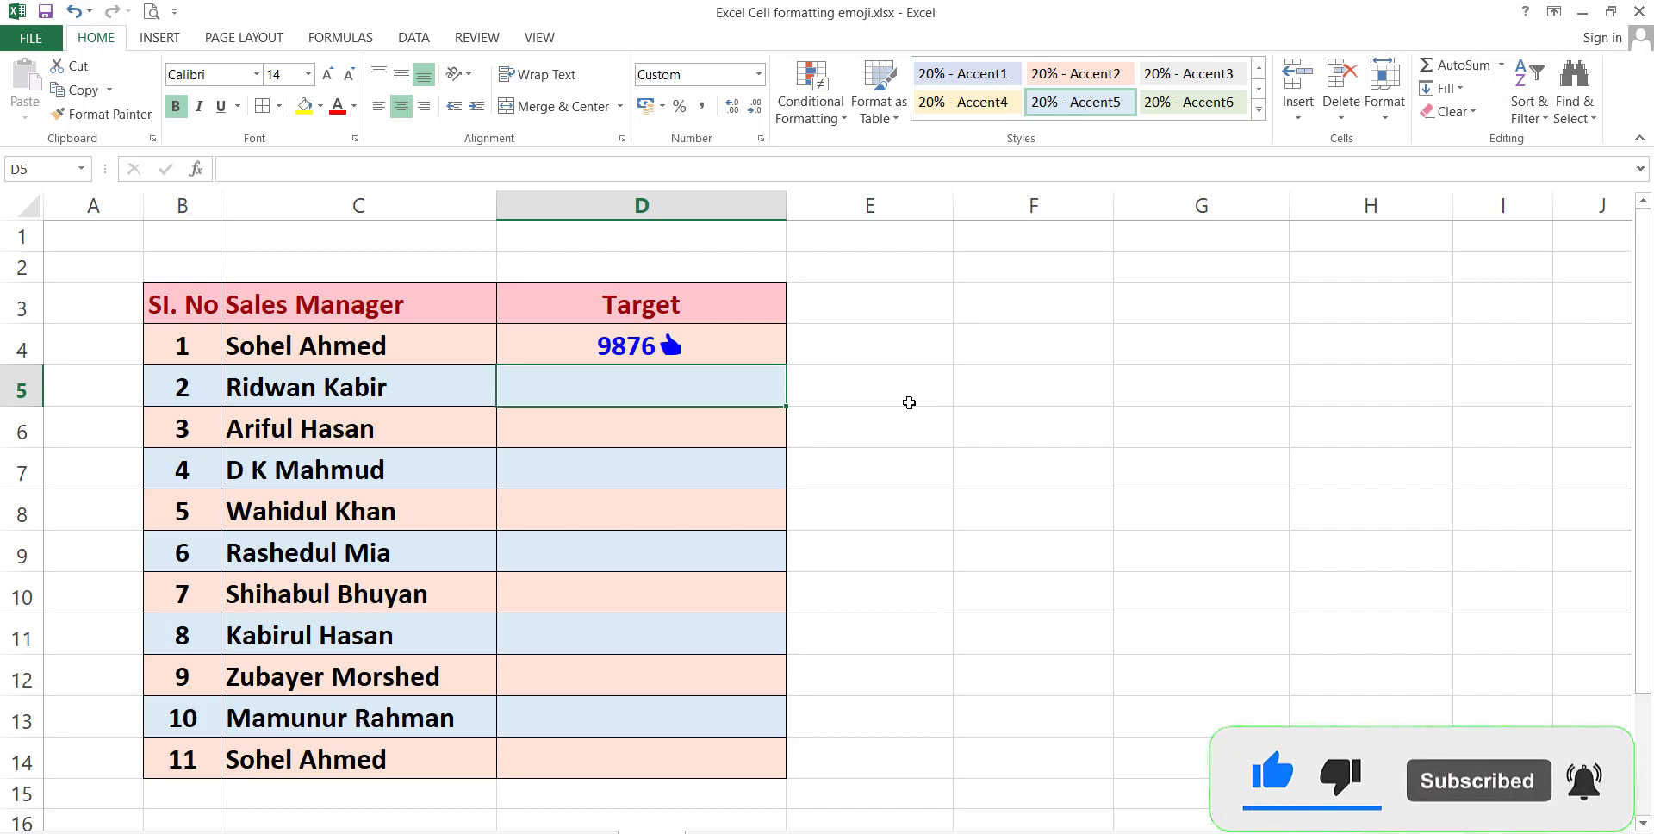
text(-98)
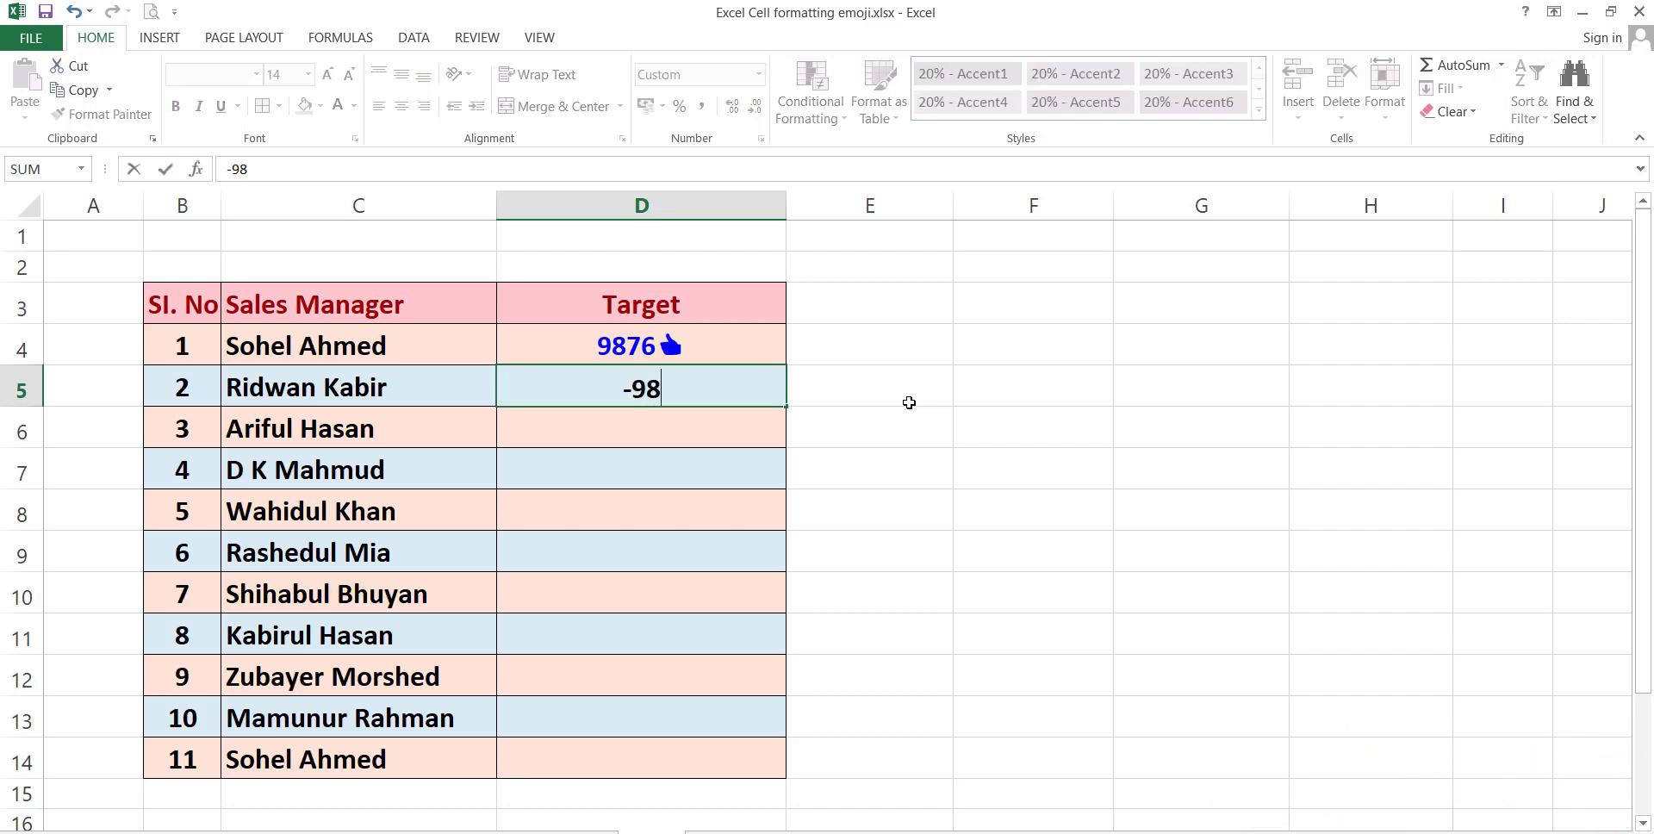
text(75)
key(Return)
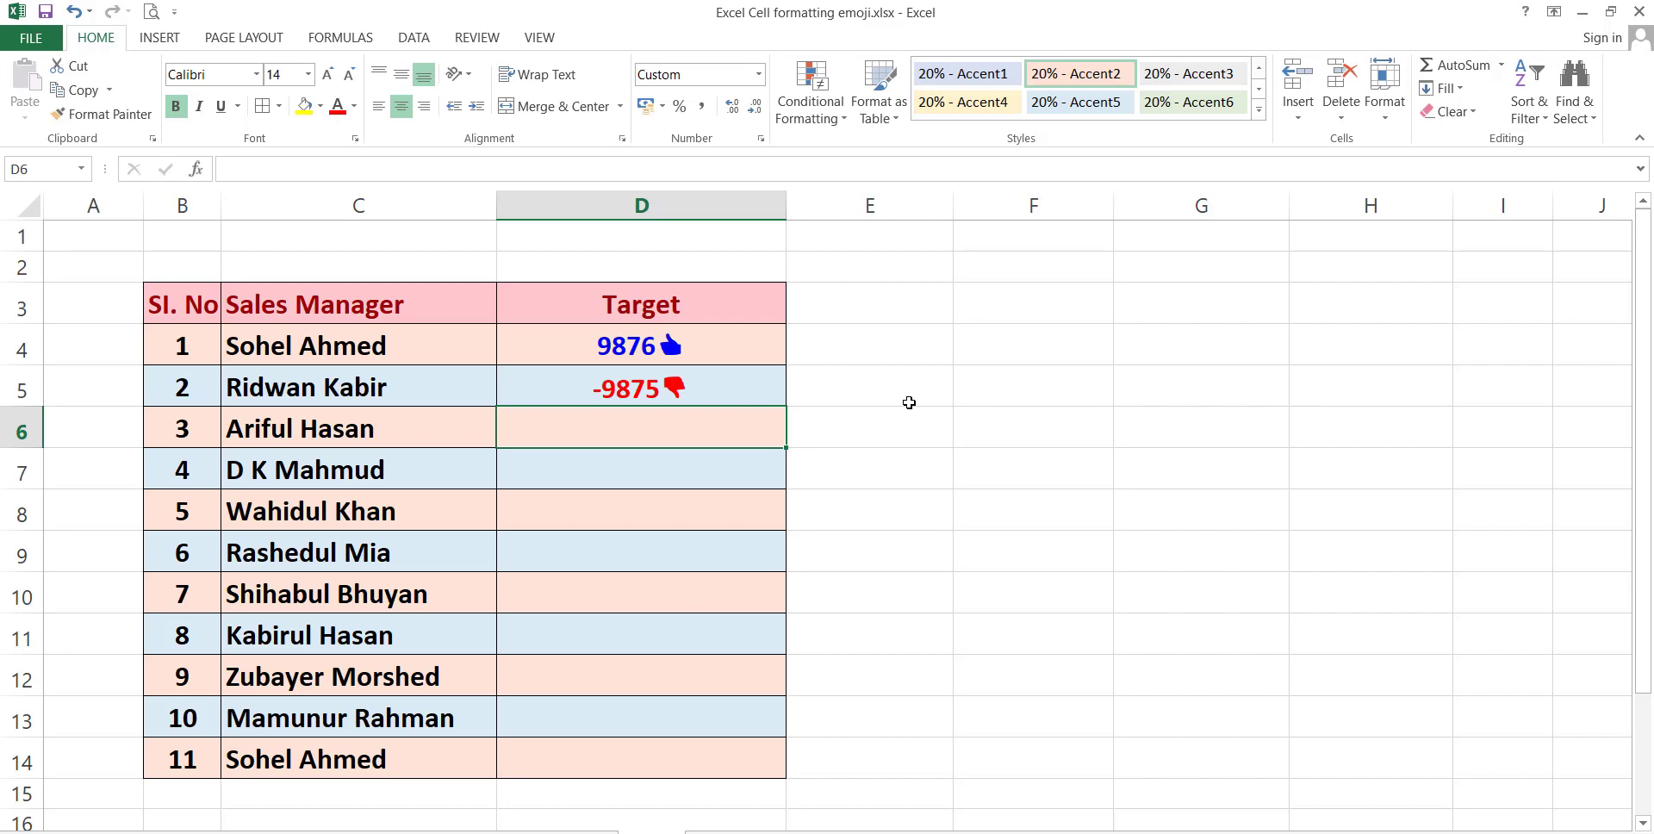